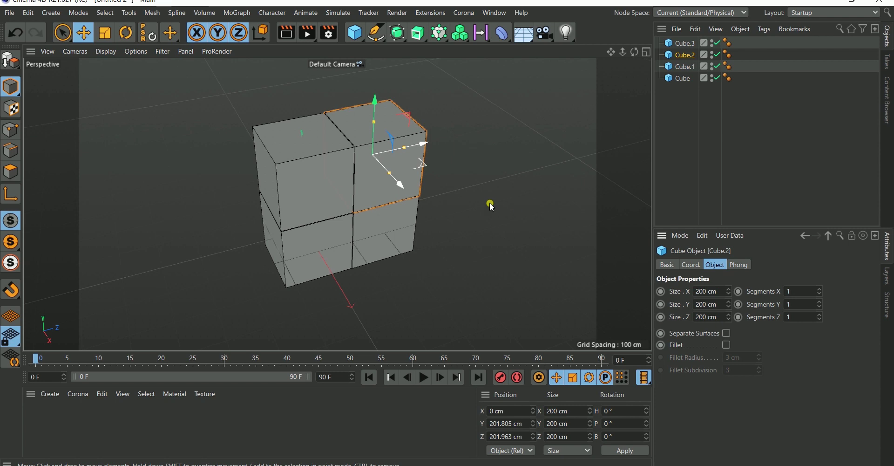
Drag Cube.2 up and right out of the block to about Y 229 cm, Z 298 cm
left_click_drag(523, 222, 531, 253)
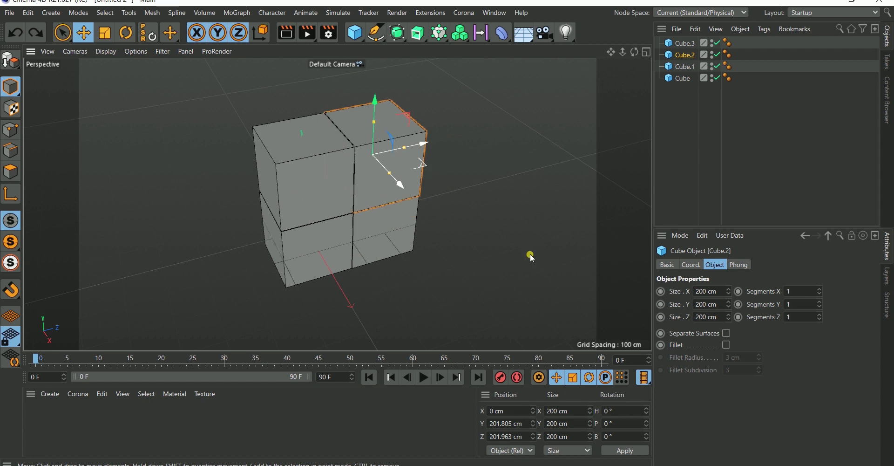
left_click(426, 168)
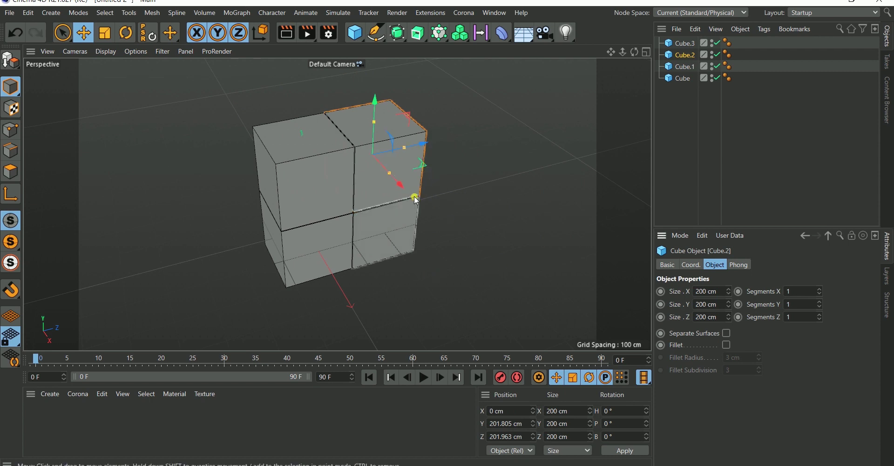
left_click_drag(415, 196, 410, 131, "alt")
scroll(395, 126, "up", 3)
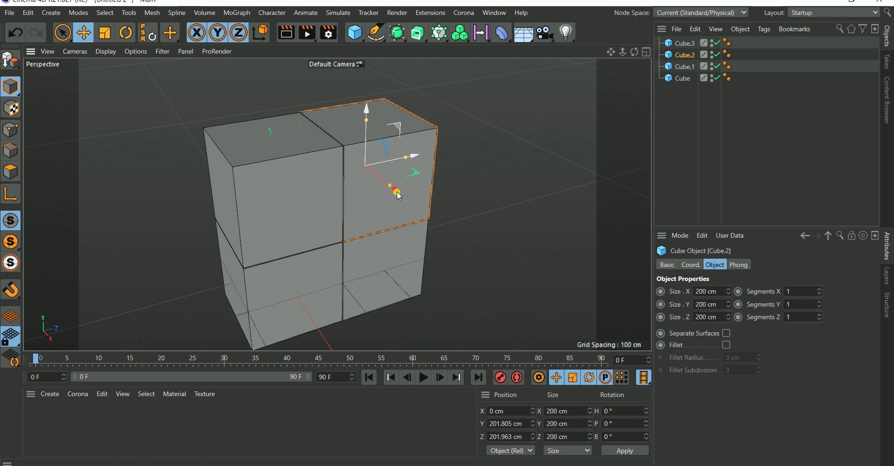
left_click_drag(409, 195, 404, 185, "alt")
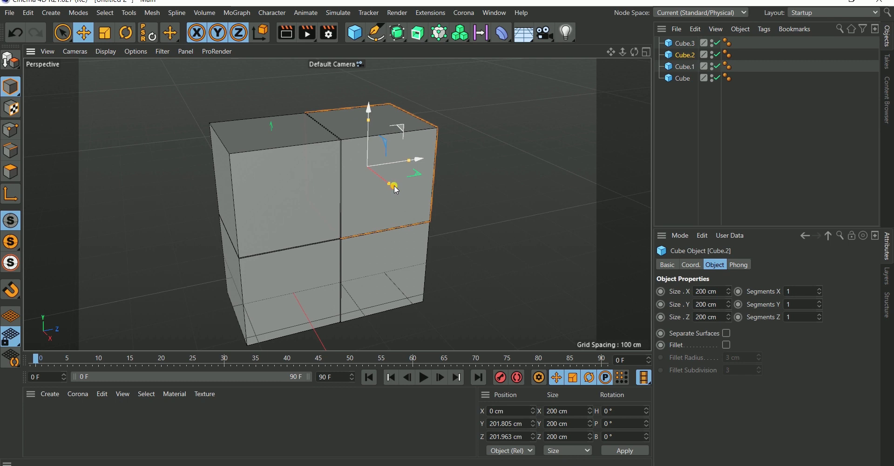
left_click_drag(394, 185, 440, 169)
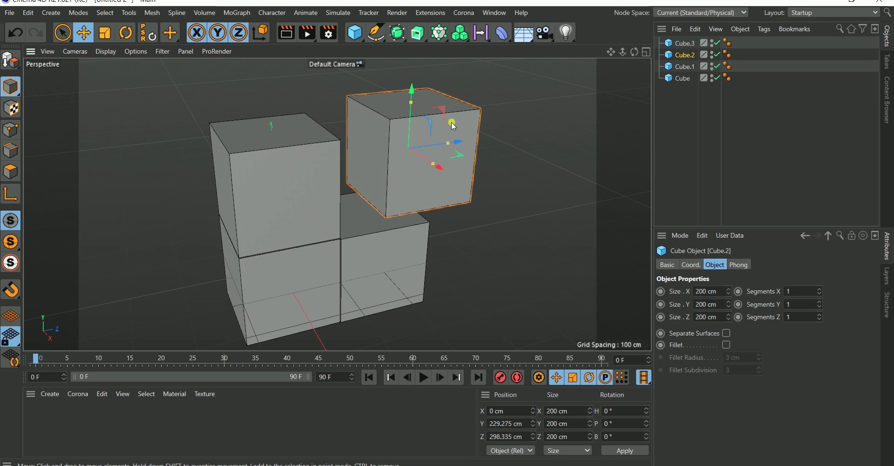
Undo Cube.2's move so it sits back in the block at Y 202 cm, Z 202 cm
key("ctrl+z")
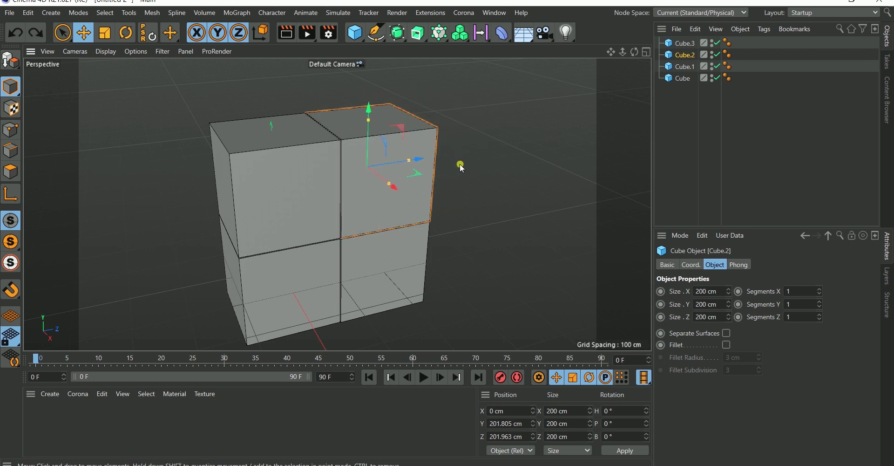
left_click_drag(460, 164, 428, 124, "alt")
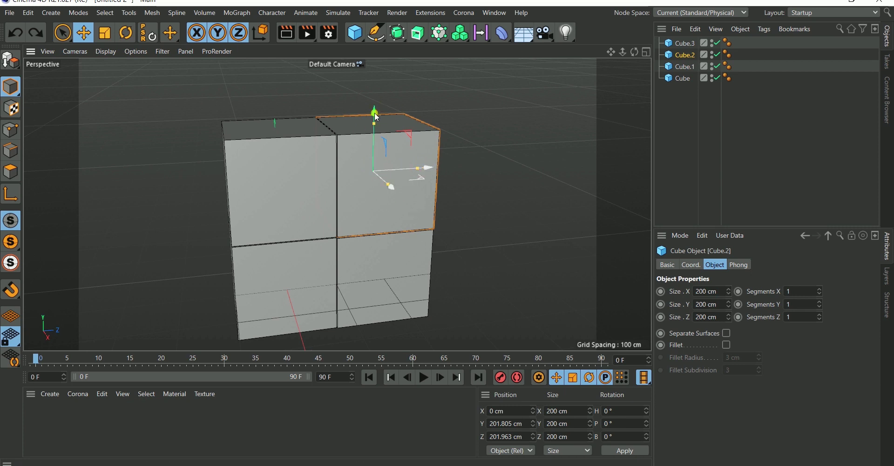
left_click_drag(377, 117, 429, 160)
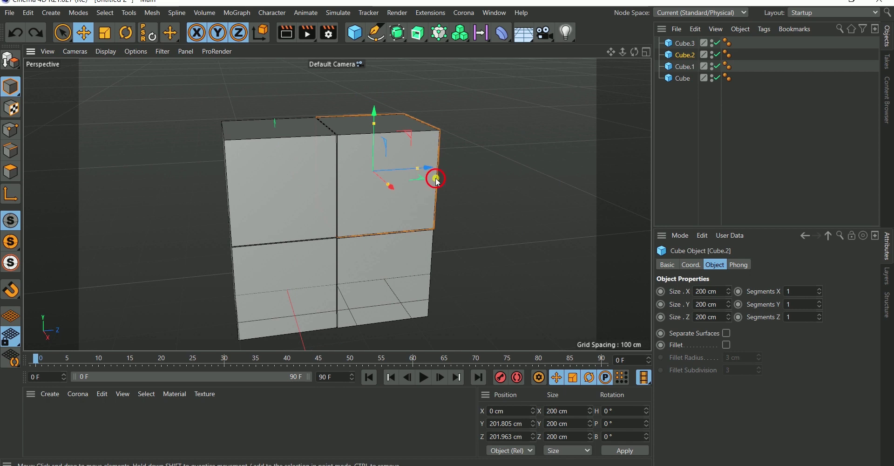
Orbit and pan the view to show the cube block's top and left sides
left_click_drag(435, 179, 402, 152, "alt")
scroll(402, 169, "up", 3)
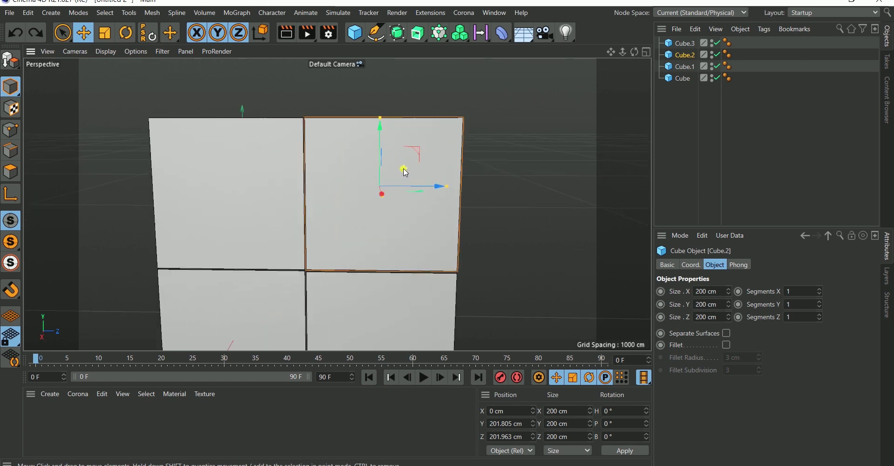
scroll(390, 168, "down", 2)
left_click_drag(407, 185, 401, 177, "alt")
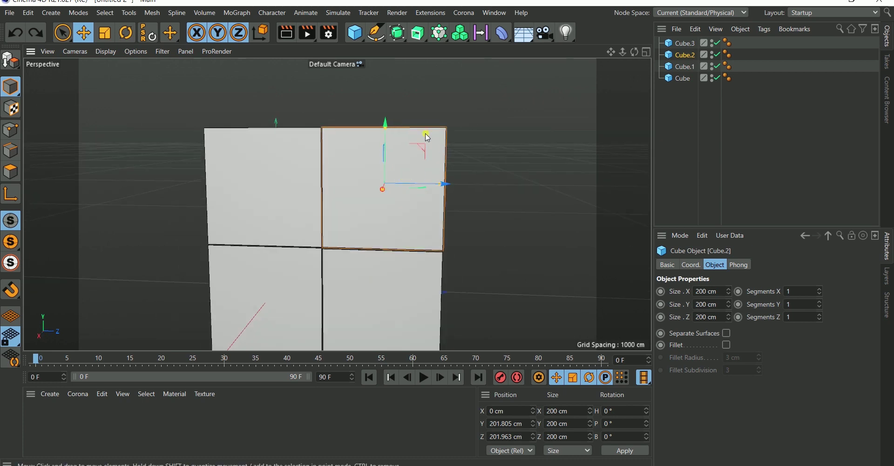
left_click_drag(459, 173, 440, 176, "alt")
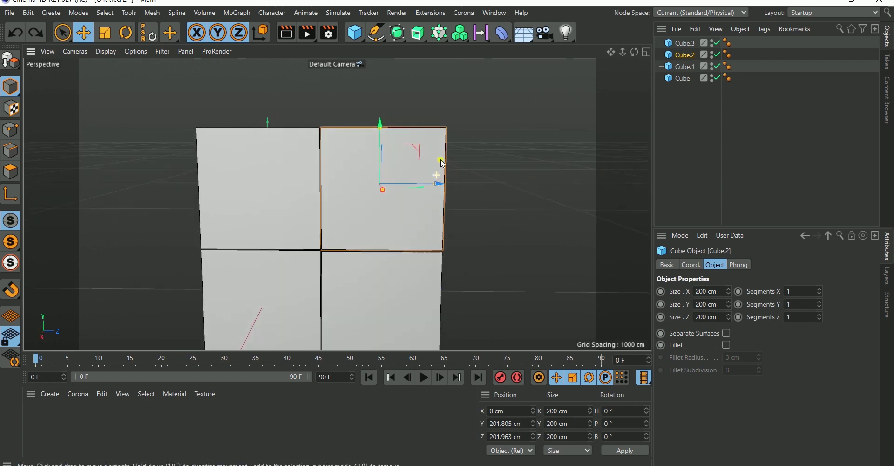
middle_click_drag(401, 173, 395, 148, "alt")
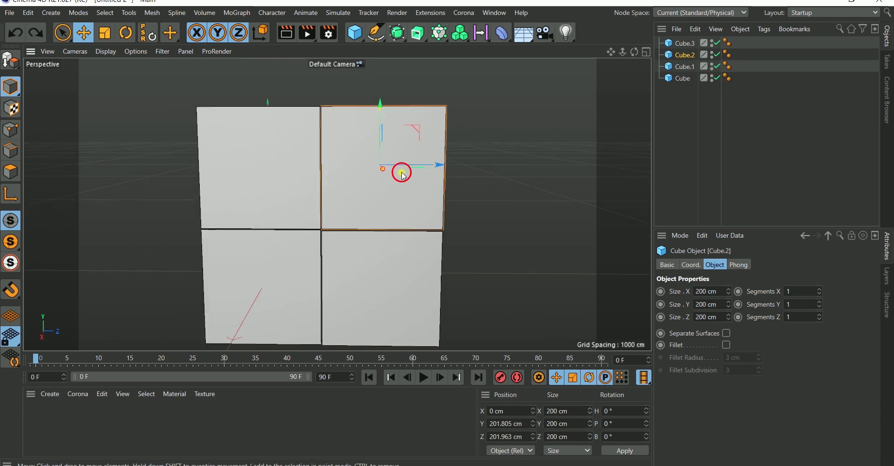
left_click_drag(401, 172, 402, 170, "alt")
middle_click_drag(395, 156, 390, 164, "alt")
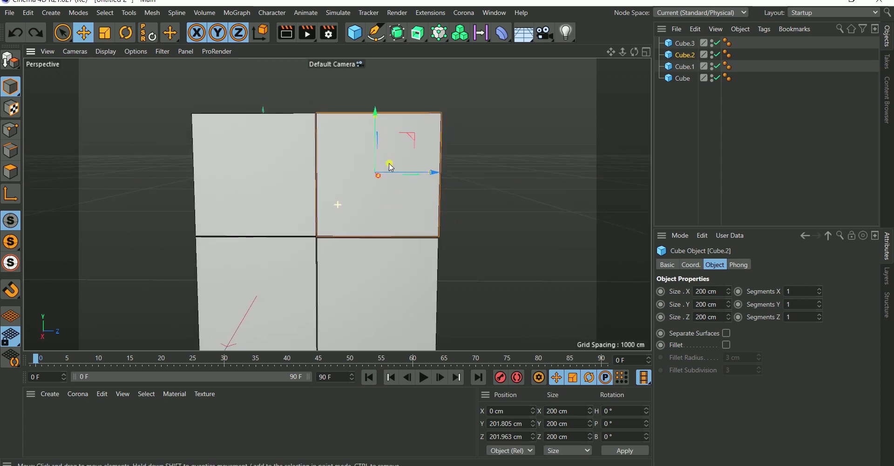
left_click_drag(391, 167, 340, 181, "alt")
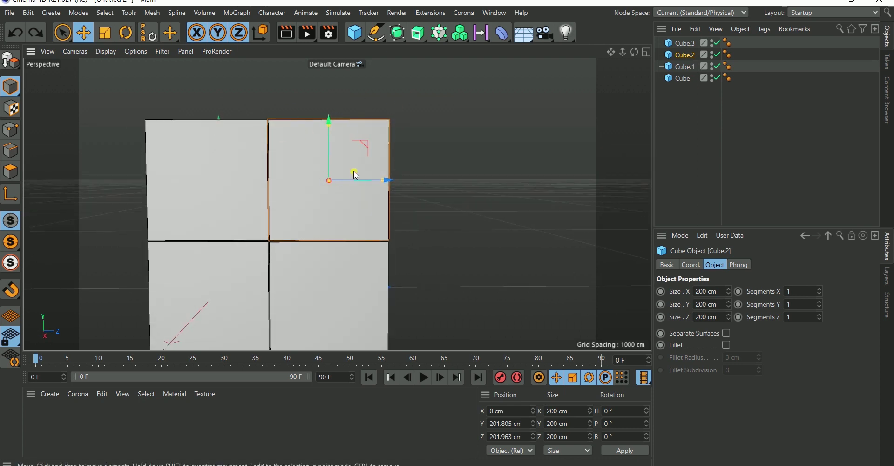
Zoom in and out to reframe the restored two-by-two cube block
middle_click_drag(331, 171, 341, 167, "alt")
scroll(334, 170, "up", 2)
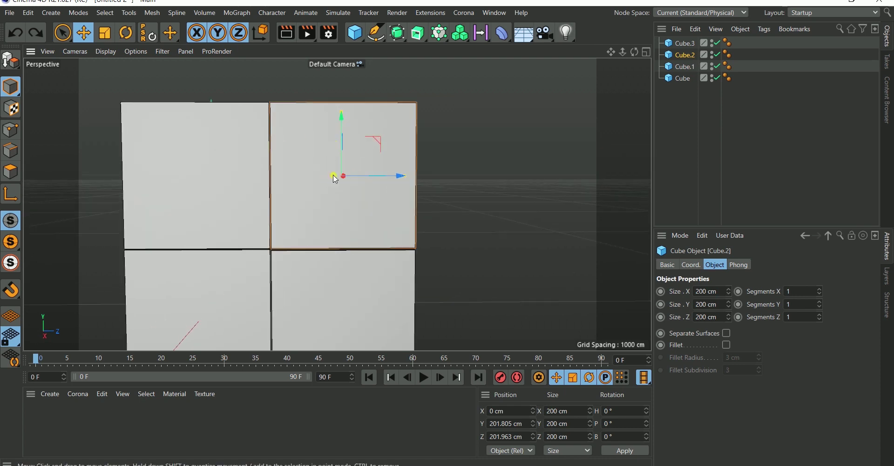
mouse_move(334, 179)
left_mouse_down("alt")
mouse_move(326, 180)
mouse_move(343, 176)
left_mouse_up("alt")
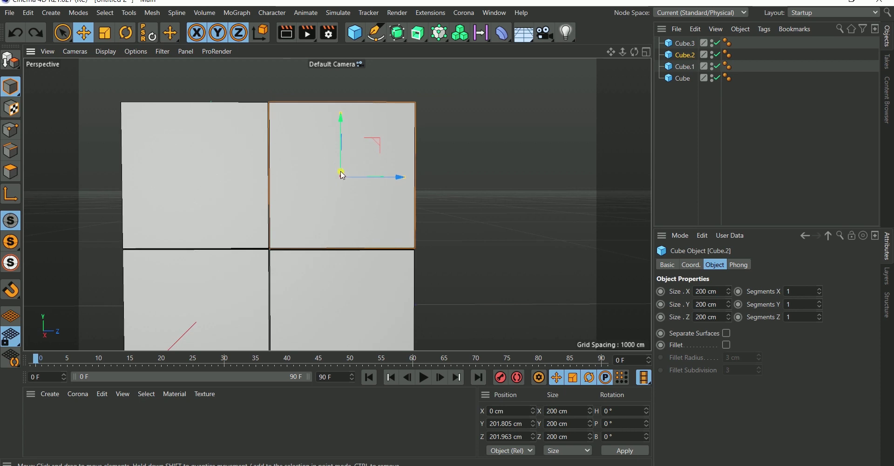
scroll(342, 176, "down", 2)
scroll(341, 176, "up", 1)
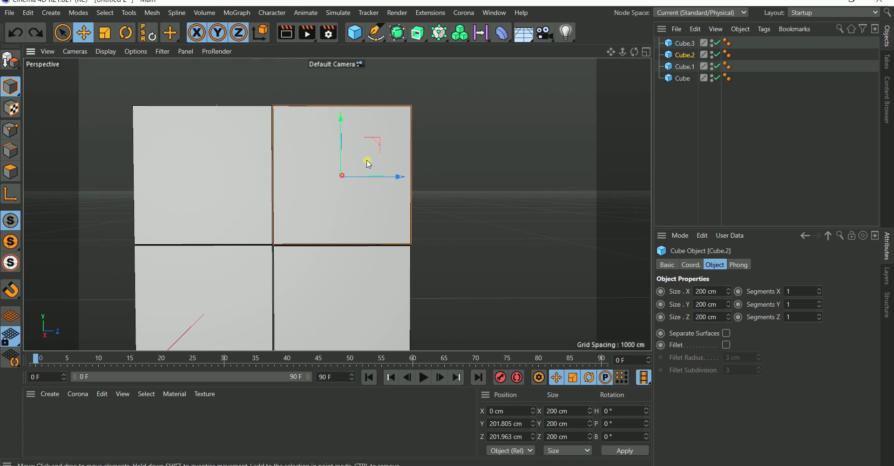
right_click_drag(365, 154, 345, 174, "alt")
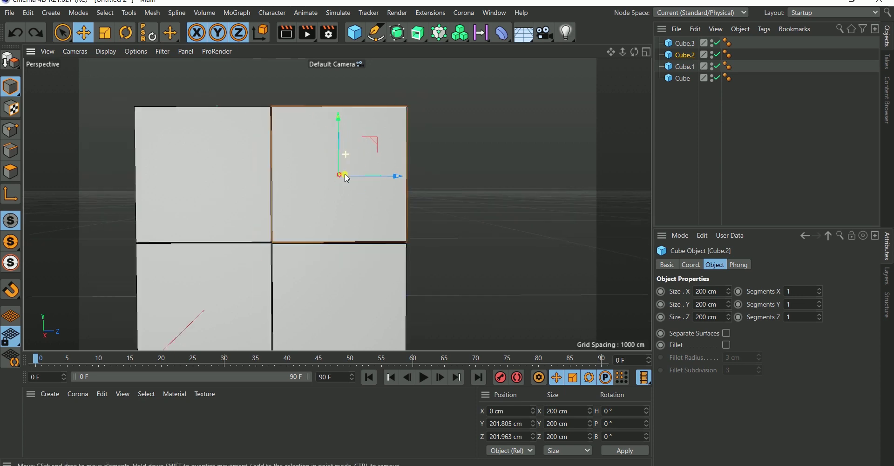
scroll(347, 177, "up", 1)
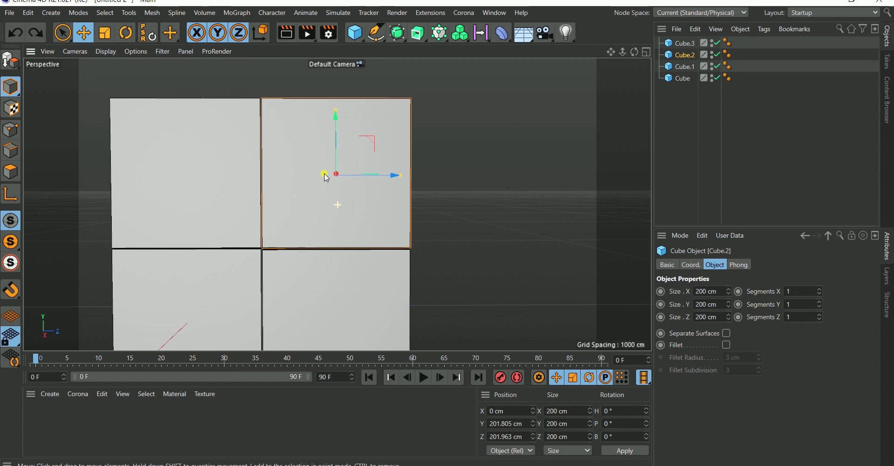
scroll(346, 179, "down", 2)
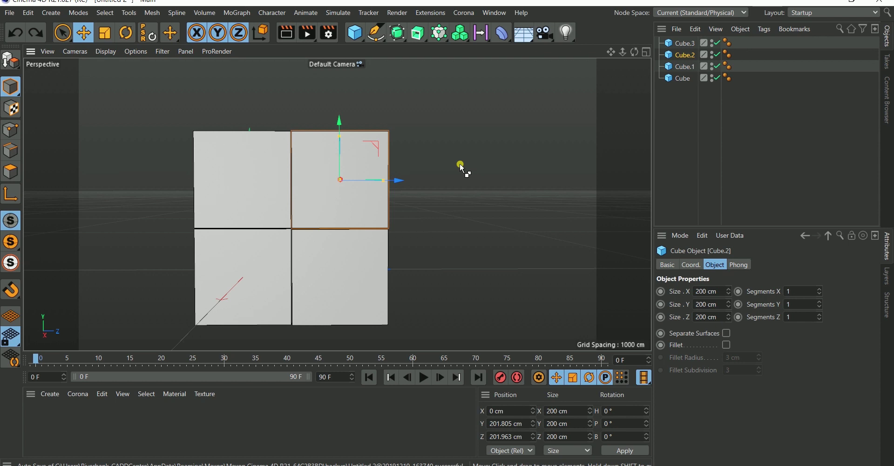
Ctrl-drag copies of Cube.2 to make Cube.4 on the right and Cube.5 below it
left_click_drag(459, 171, 549, 205, "ctrl")
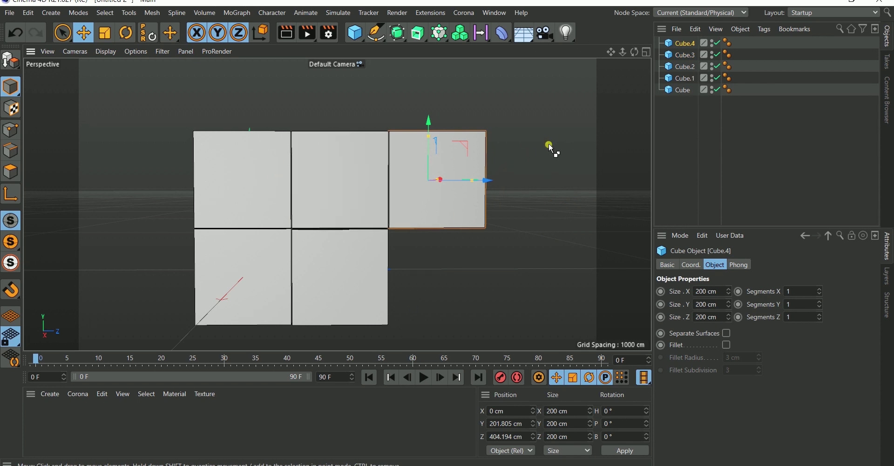
left_click_drag(550, 147, 585, 231, "ctrl")
left_click_drag(584, 231, 585, 242, "ctrl")
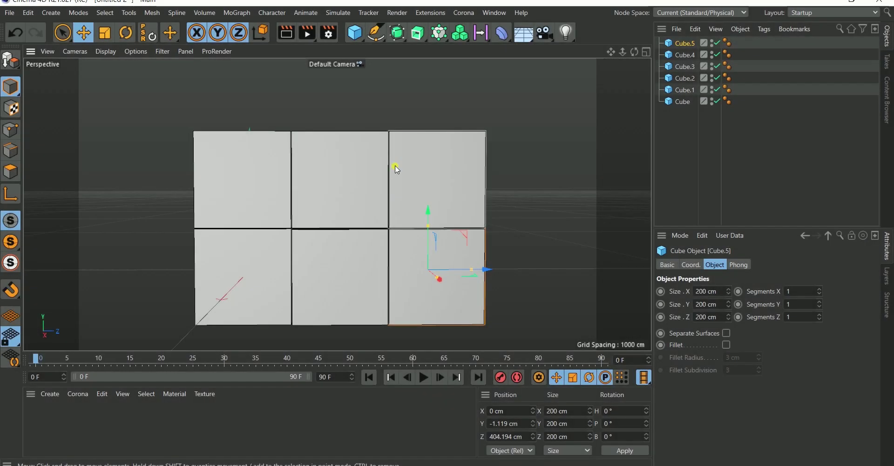
scroll(386, 203, "down", 3)
left_click_drag(386, 203, 421, 208, "alt")
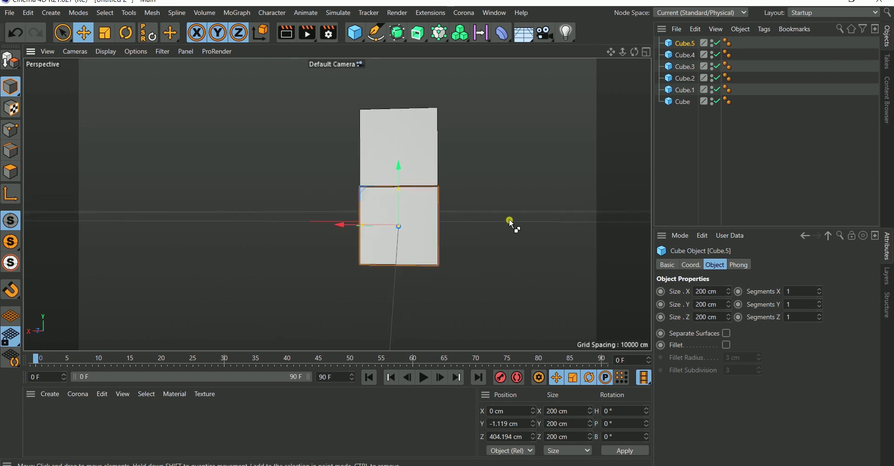
Copy the selected cube into Cube.6, jutting out in front of the wall at Z 404 cm
left_click_drag(519, 218, 541, 255, "ctrl")
scroll(477, 221, "down", 4)
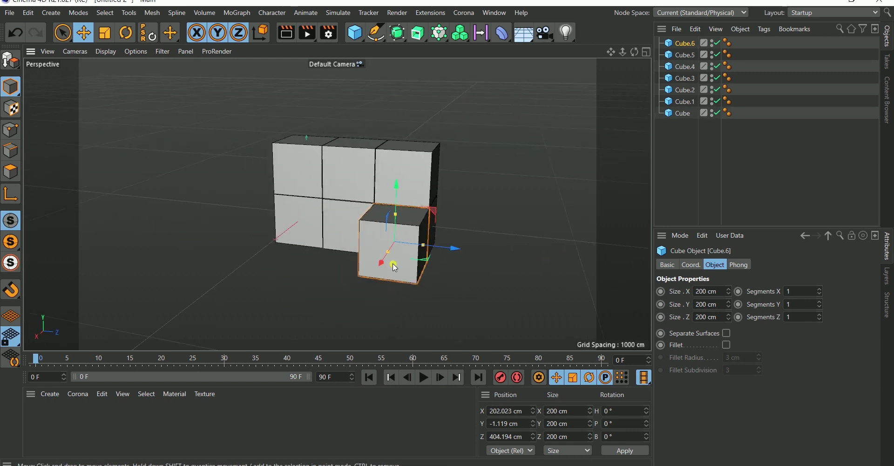
left_click_drag(372, 246, 403, 248, "alt")
left_click(502, 202)
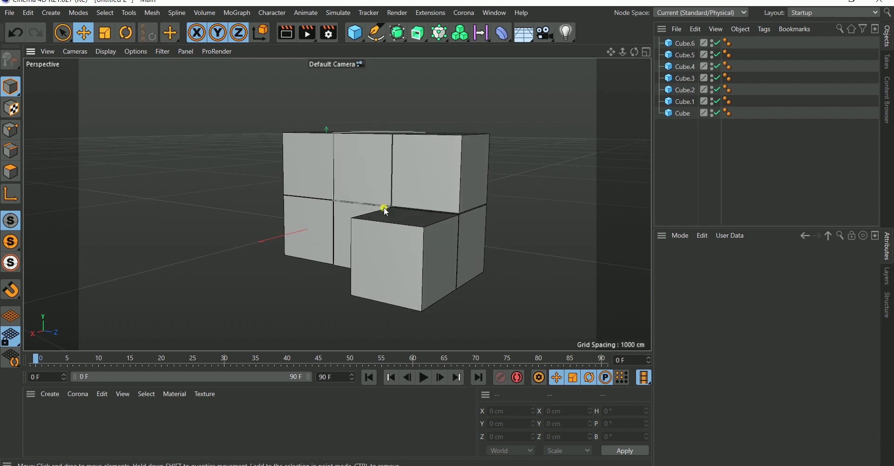
Select the front-centre cube and bring up the overlapping Cube.6, Cube.3 and Cube list
left_click_drag(393, 238, 312, 196, "alt")
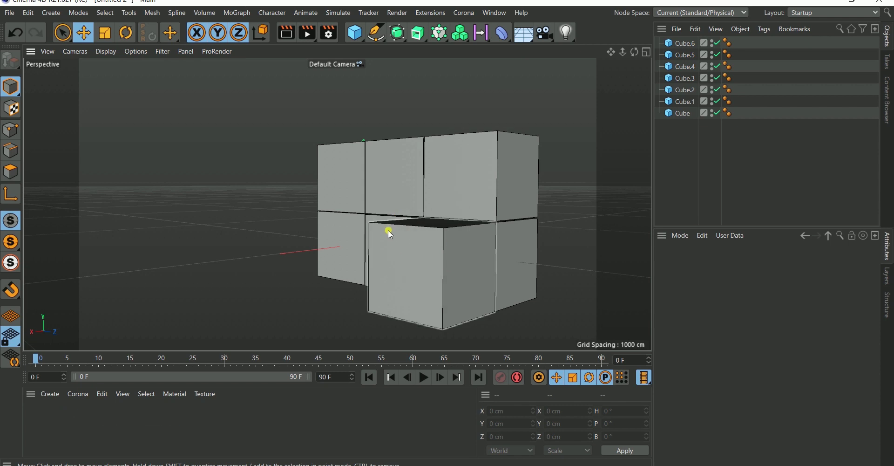
left_click(369, 216)
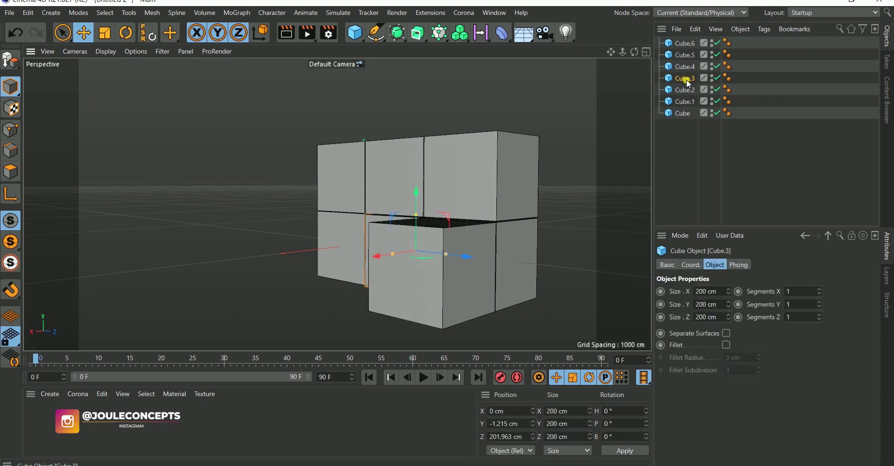
left_click(558, 242)
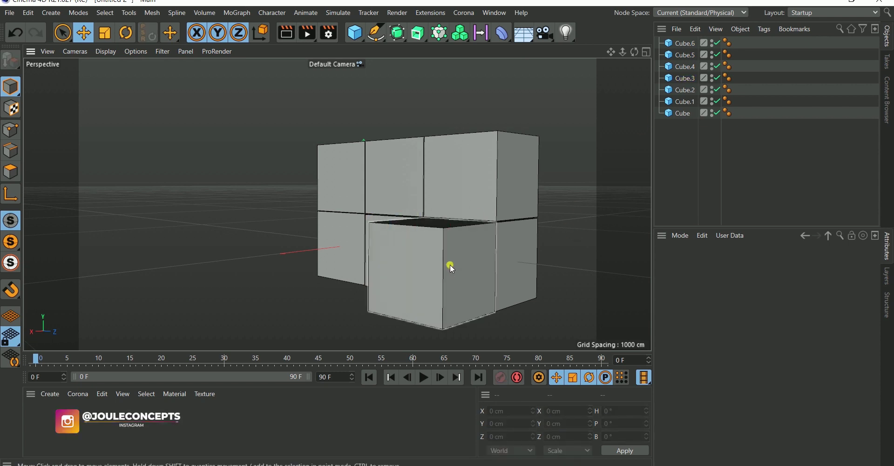
left_click_drag(446, 264, 438, 255, "alt")
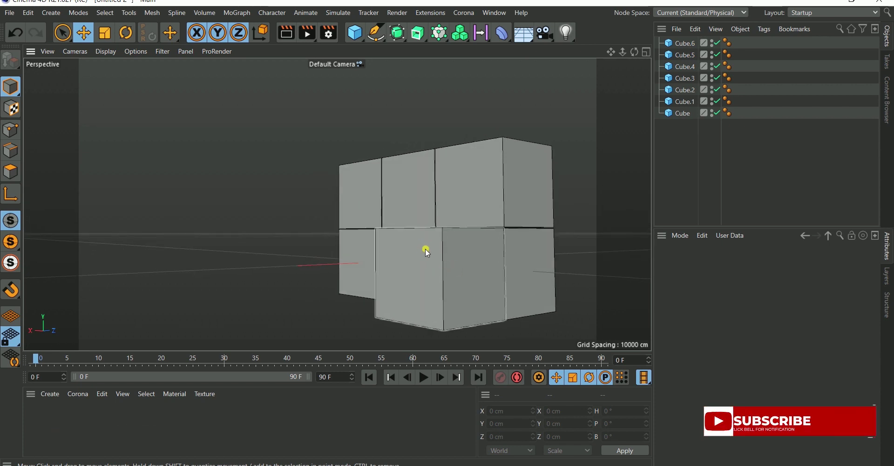
left_click(426, 248)
left_click_drag(425, 249, 438, 277)
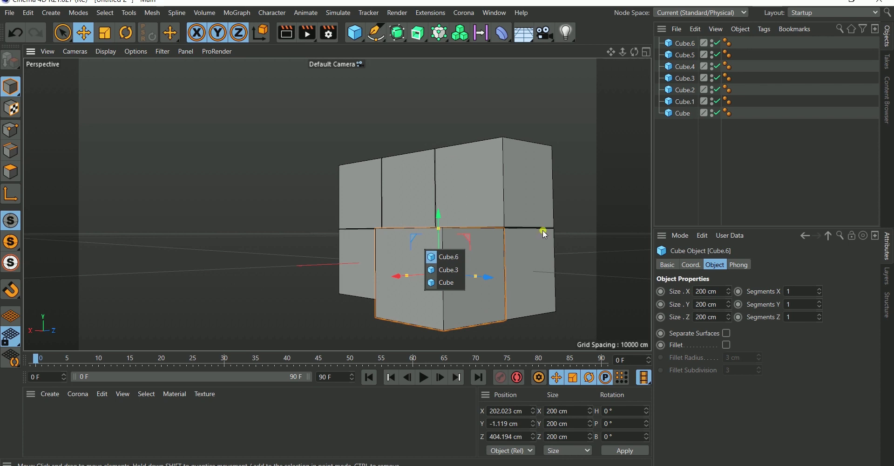
Pick Cube.3 and slide it along X to 410.073 cm, out of the block
left_click(445, 270)
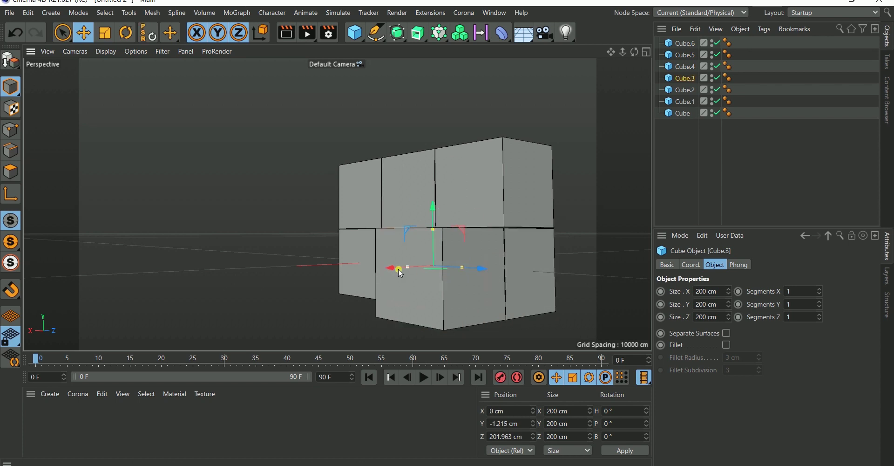
left_click_drag(390, 272, 258, 276)
left_click_drag(362, 264, 347, 301, "alt")
Orbit and zoom around the block to inspect Cube.3's new position from several angles
right_click_drag(409, 241, 365, 301, "alt")
middle_click_drag(413, 255, 373, 237, "alt")
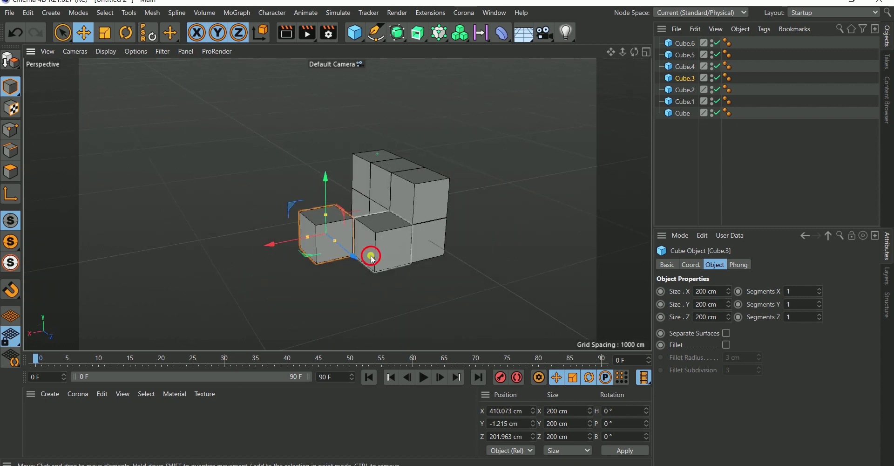
left_click_drag(371, 256, 606, 242, "alt")
middle_click_drag(365, 239, 419, 229, "alt")
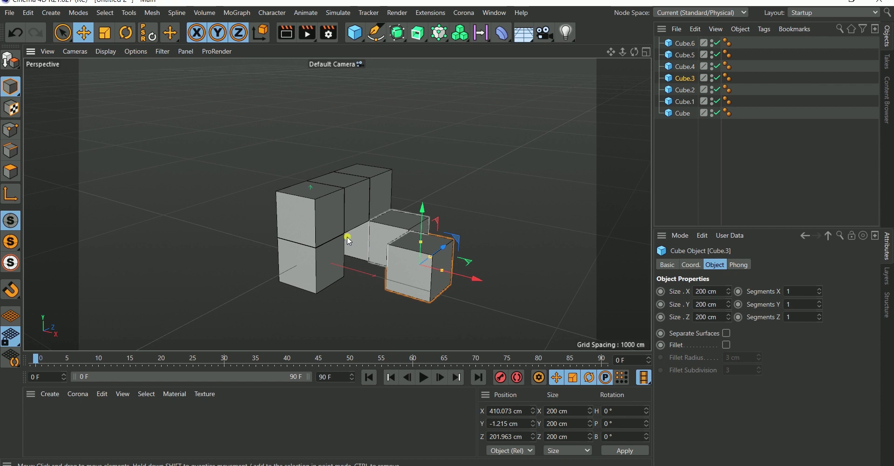
left_click_drag(347, 236, 309, 280, "alt")
right_click_drag(327, 259, 333, 241, "alt")
left_click_drag(356, 266, 363, 261, "alt")
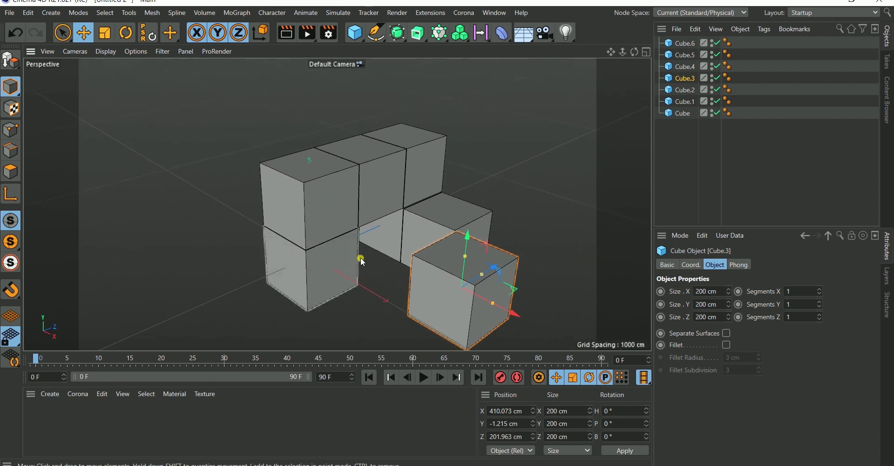
right_click_drag(361, 258, 357, 284, "alt")
middle_click_drag(365, 271, 356, 221, "alt")
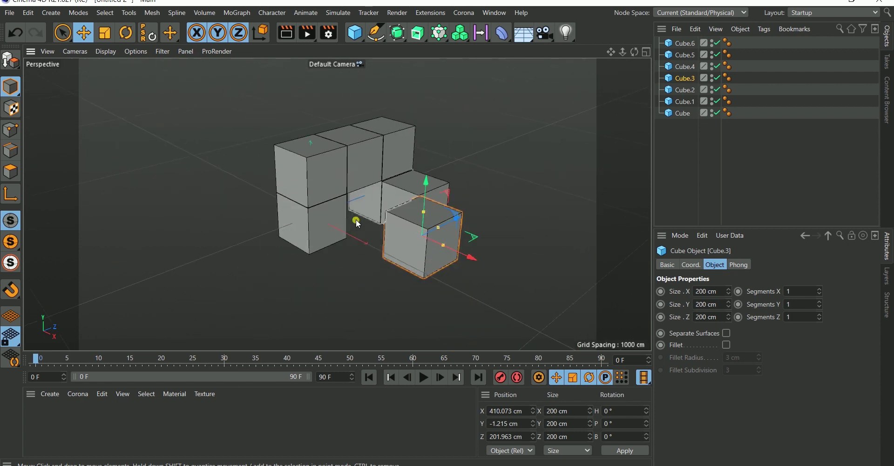
left_click_drag(358, 222, 362, 241, "alt")
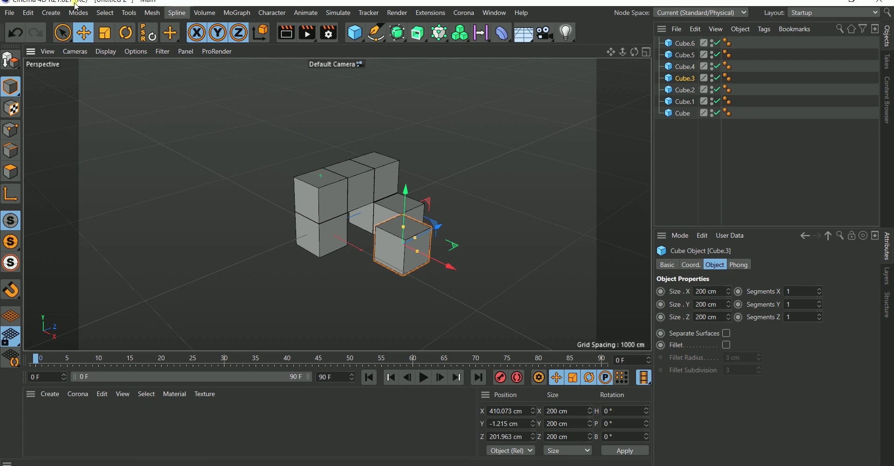
left_click(132, 11)
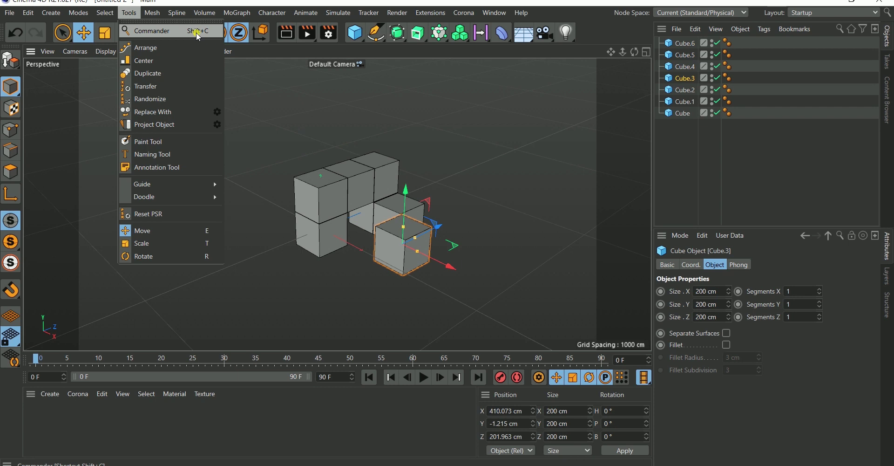
left_click(404, 105)
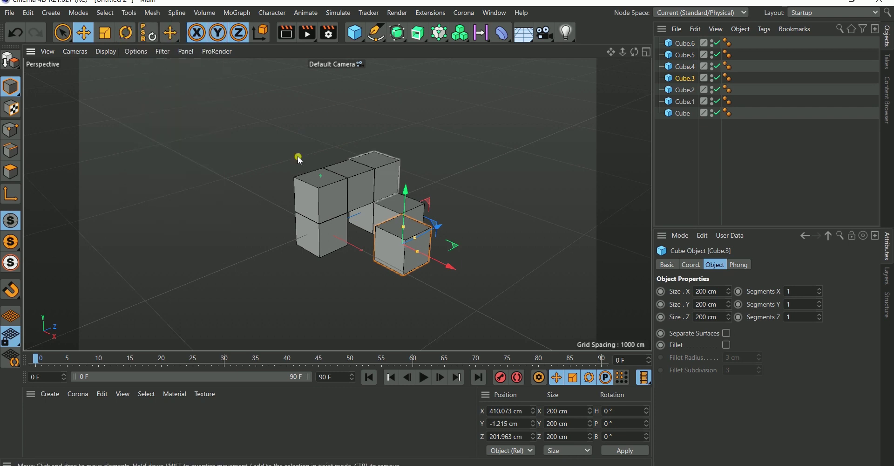
left_click(342, 129)
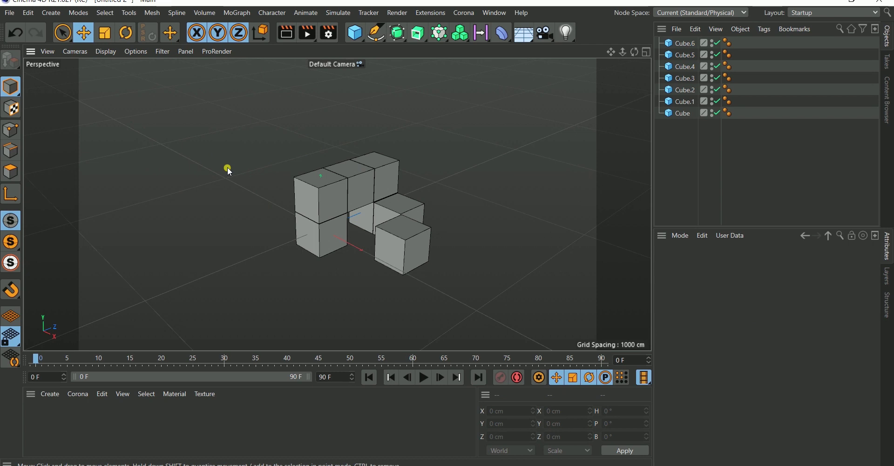
scroll(228, 169, "down", 4)
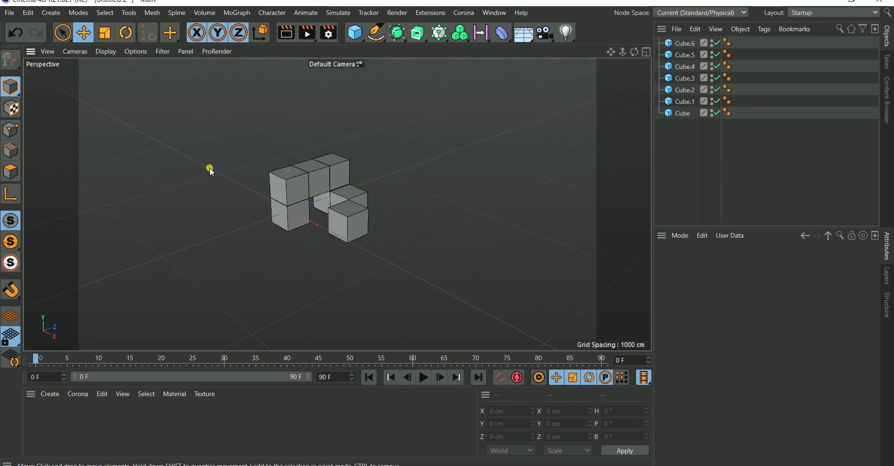
key("shift+c")
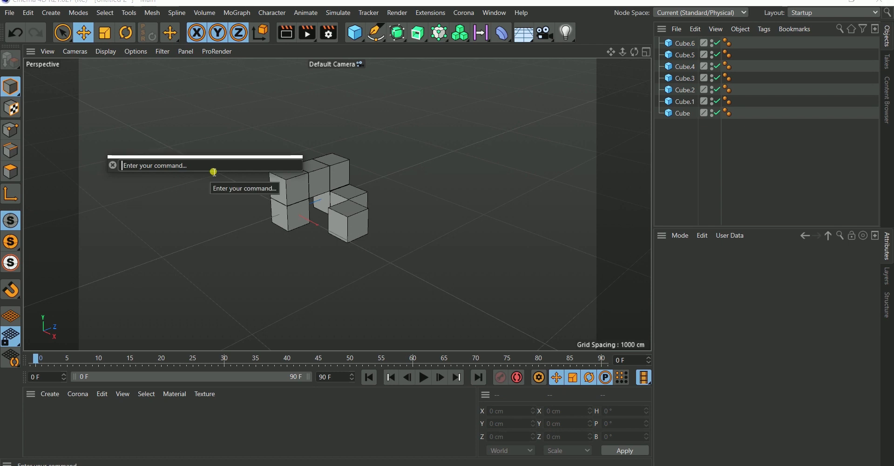
key("Escape")
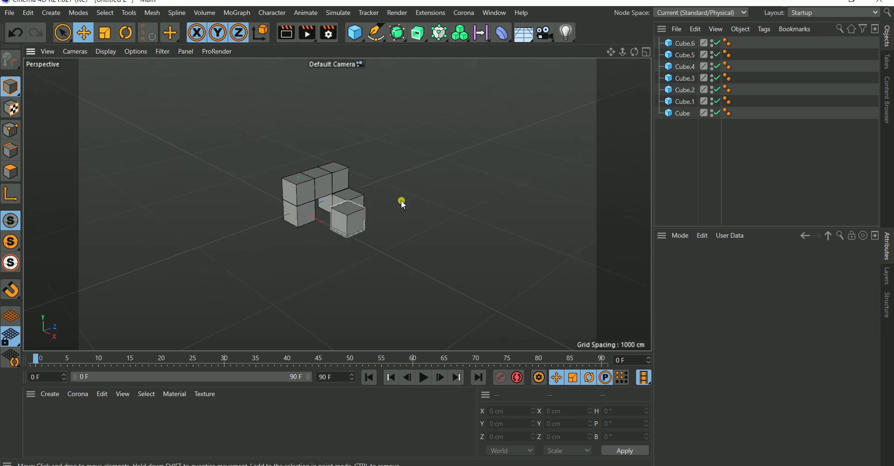
scroll(401, 199, "up", 2)
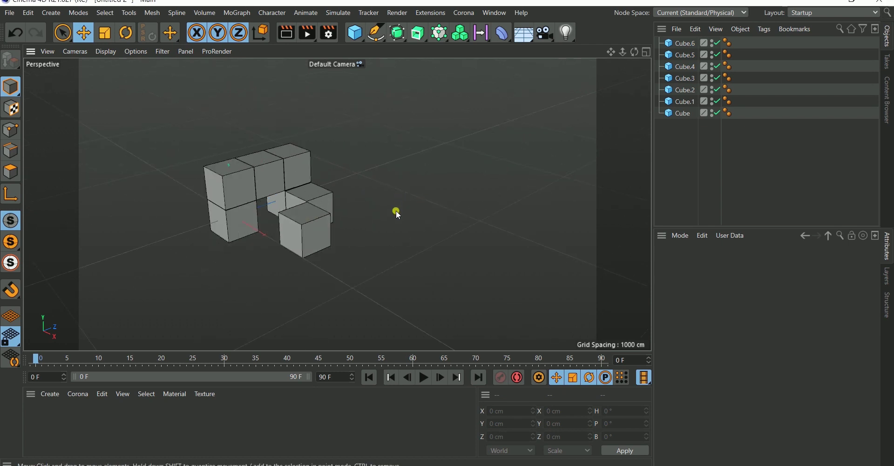
key("shift+c")
type("sphe")
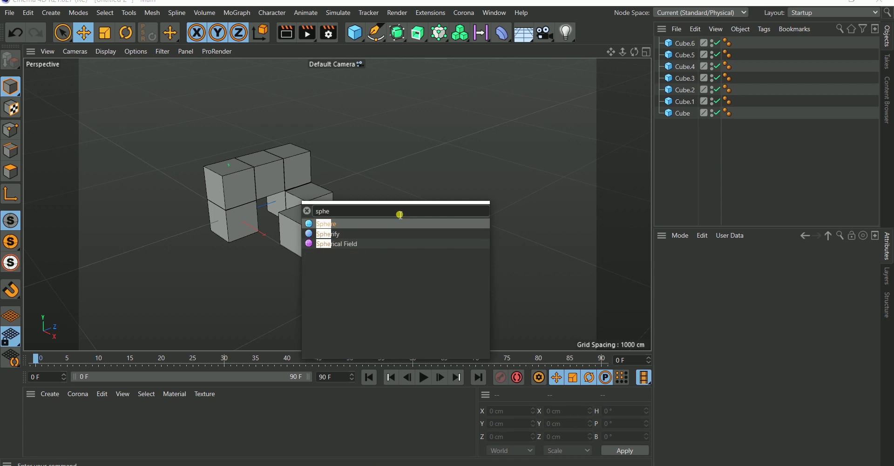
type("re")
key("Return")
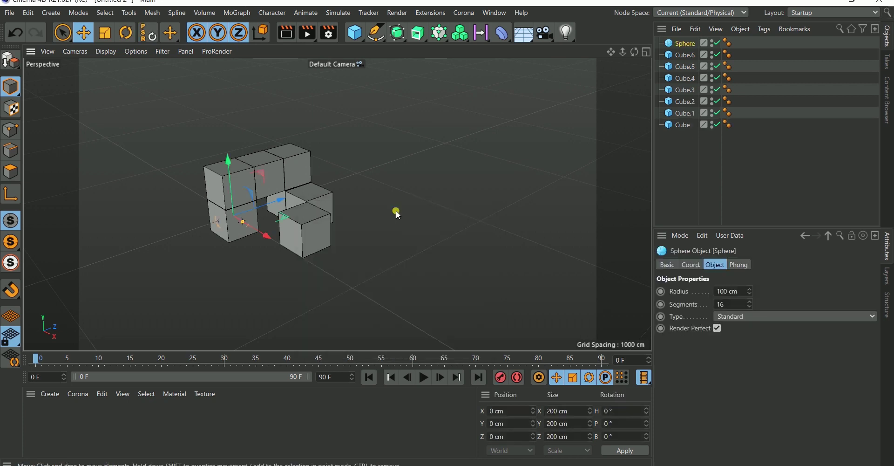
left_click_drag(284, 205, 403, 221)
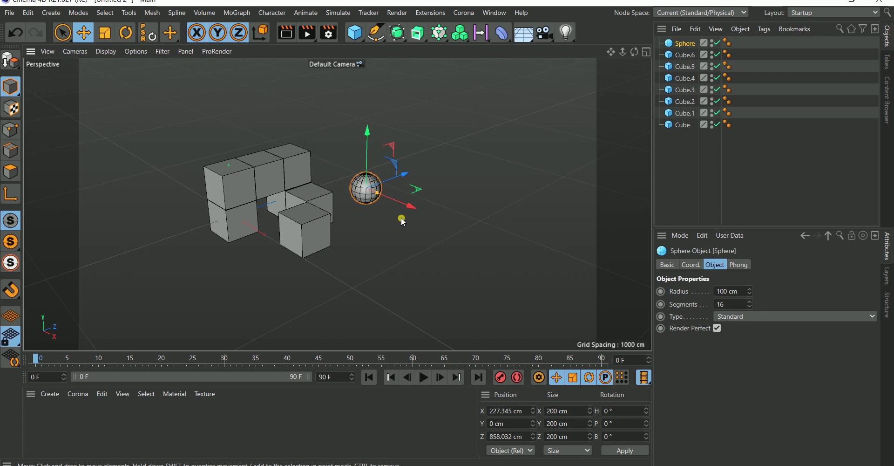
key("shift+c")
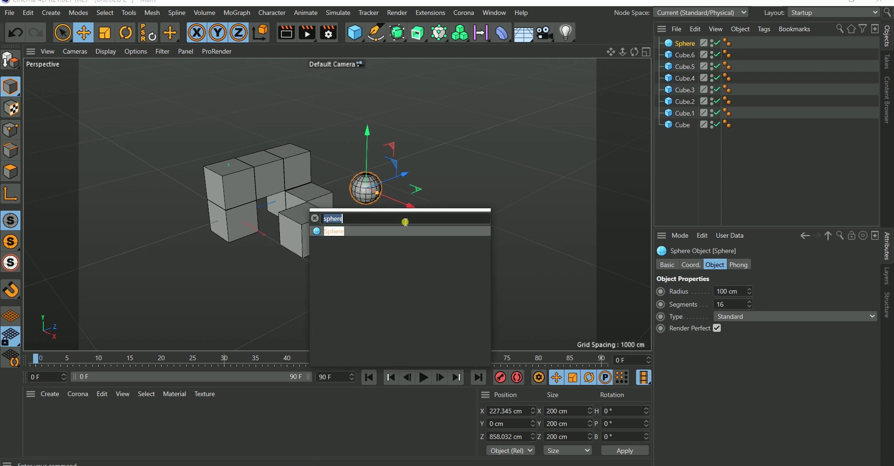
type("pyramid")
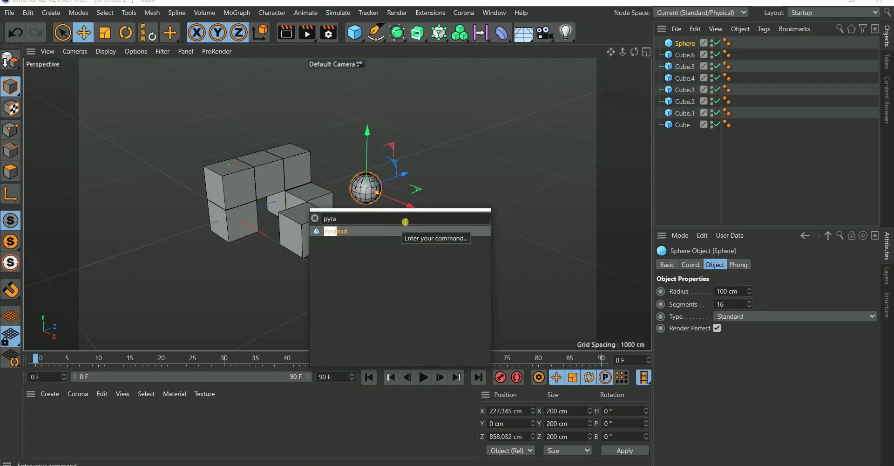
key("Return")
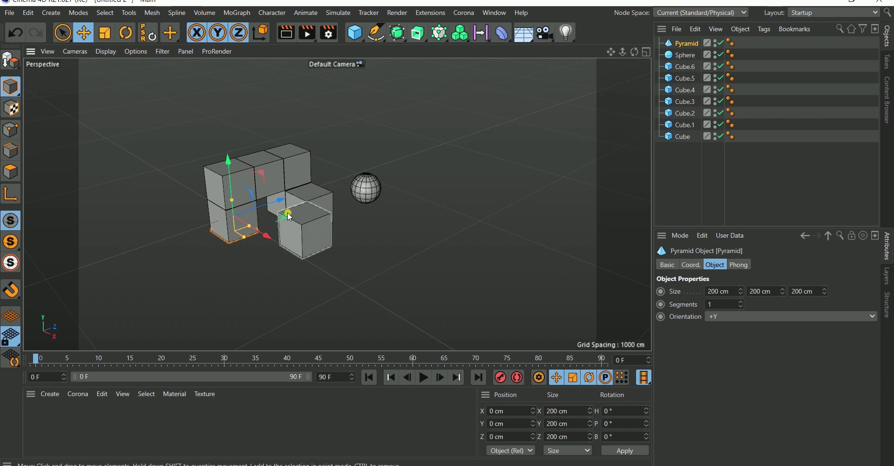
left_click_drag(287, 217, 479, 221)
key("shift+c")
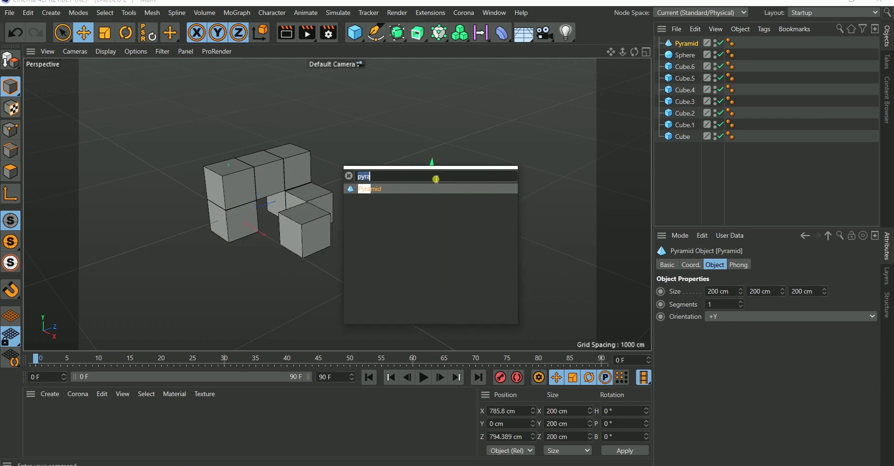
type("dele")
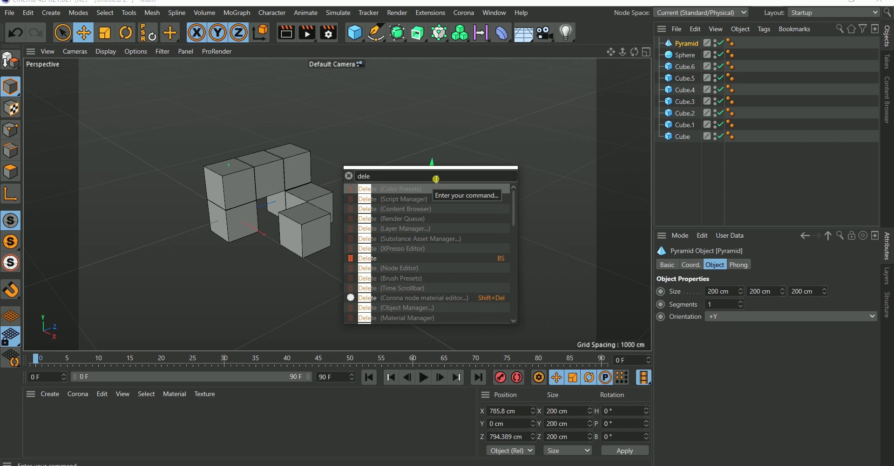
type("te")
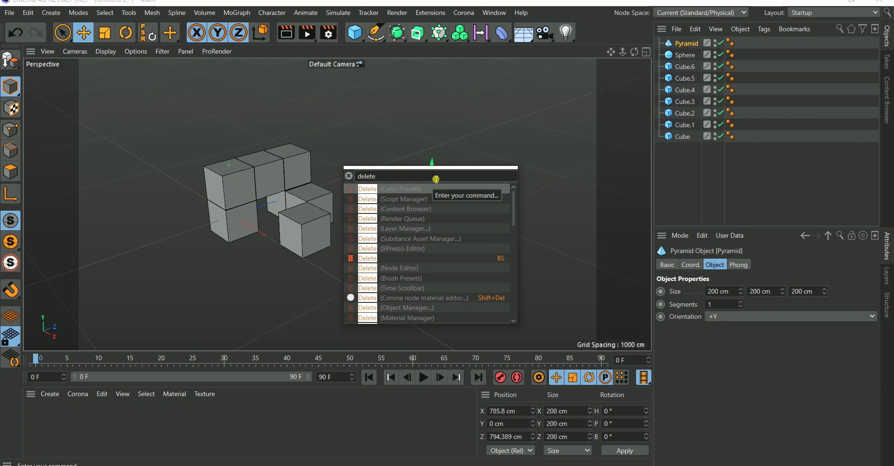
key("Down")
key("Down")
key("Down")
key("Down")
key("Down")
key("Down")
key("Down")
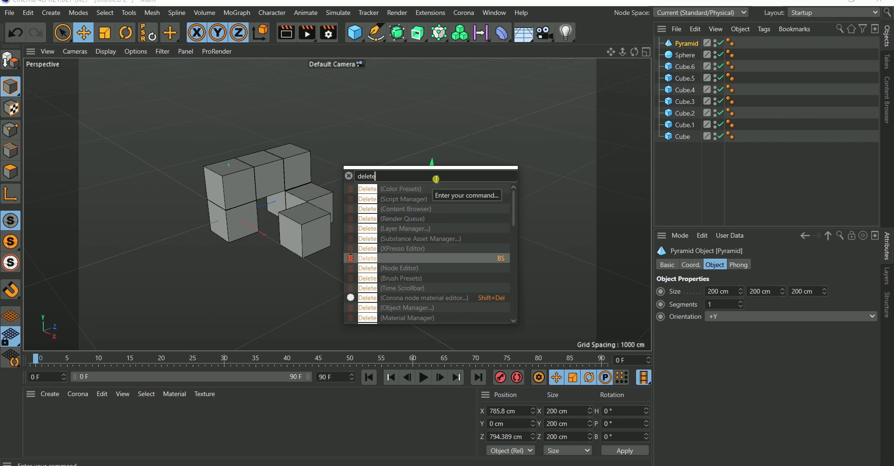
key("Return")
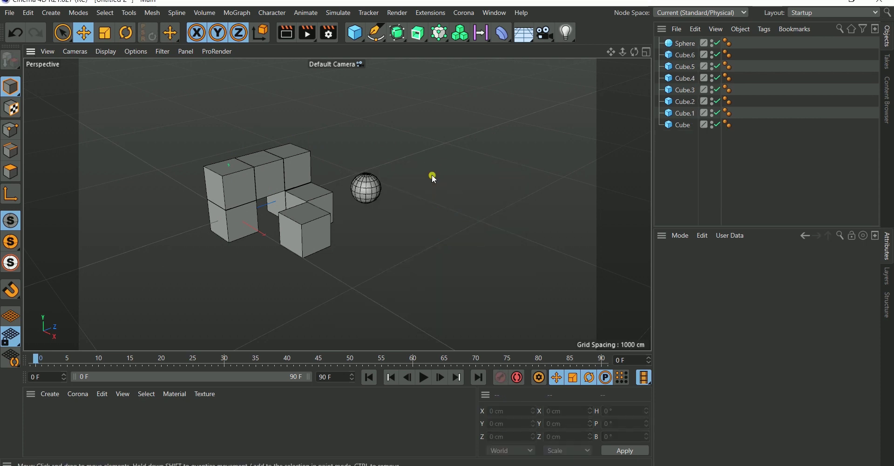
left_click(366, 188)
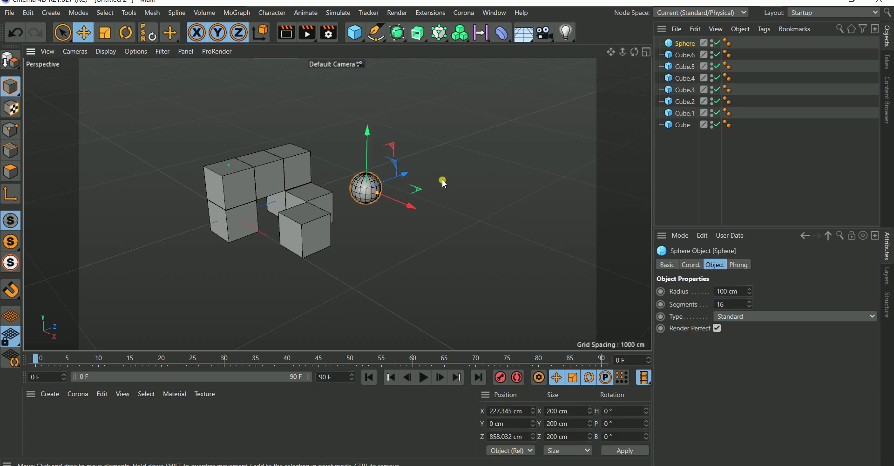
key("shift+c")
type("dele")
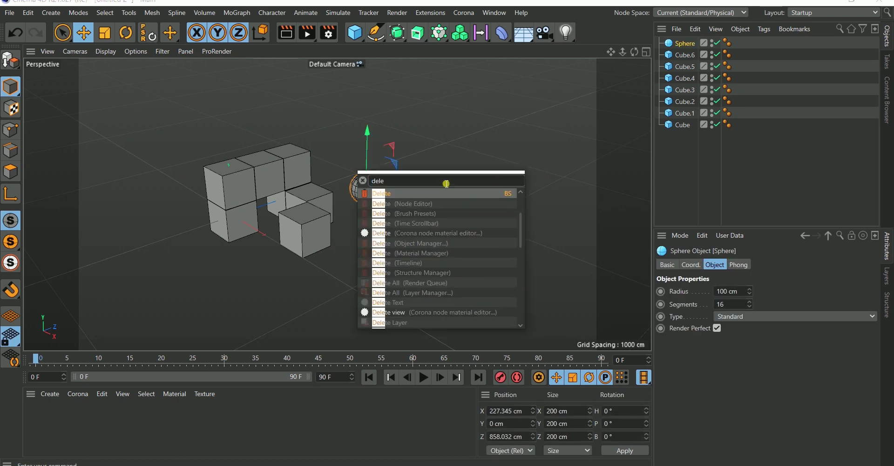
key("Return")
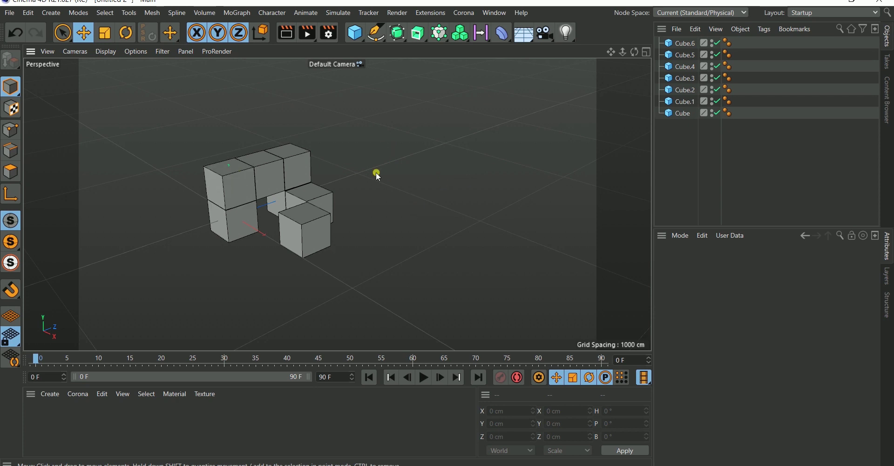
Orbit and zoom around the seven-cube wall to view it from several angles
left_click_drag(337, 204, 317, 182, "alt")
right_click_drag(274, 168, 281, 109, "alt")
middle_click_drag(275, 172, 315, 165, "alt")
right_click_drag(315, 165, 299, 206, "alt")
left_click_drag(300, 202, 334, 194, "alt")
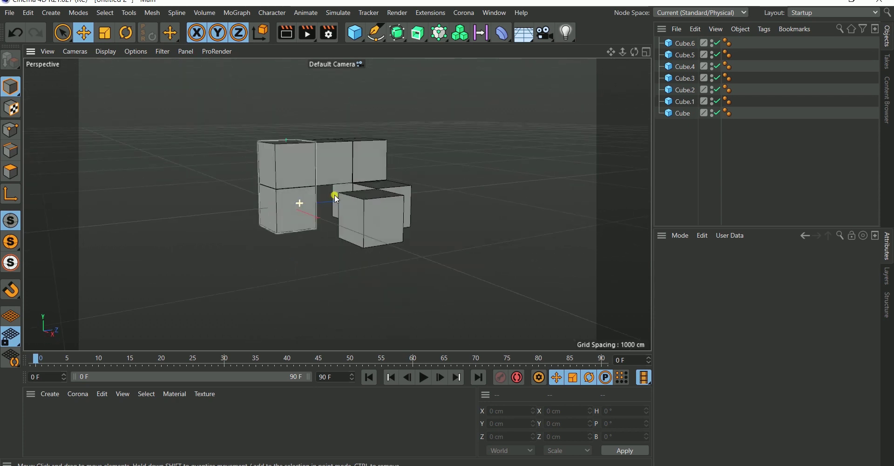
left_click_drag(297, 159, 333, 182, "alt")
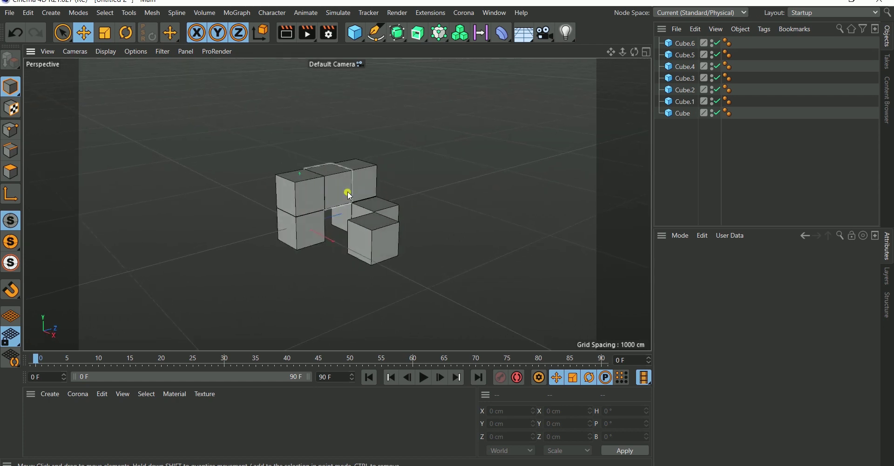
left_click_drag(350, 227, 247, 221, "alt")
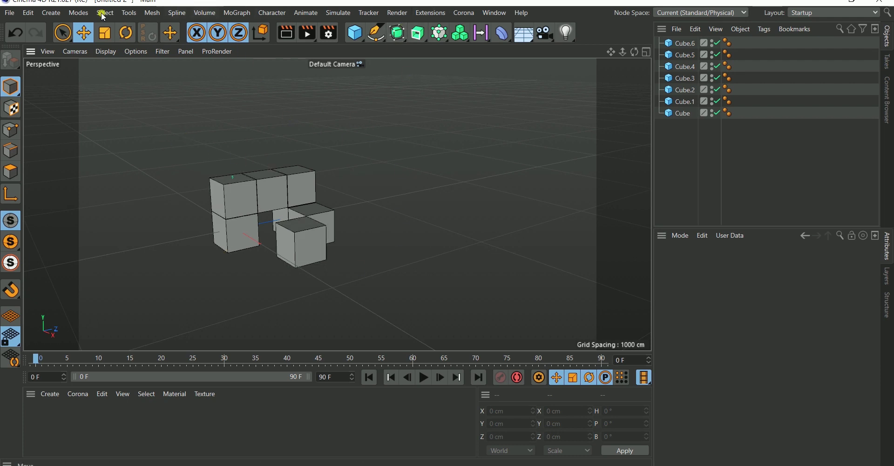
left_click(131, 15)
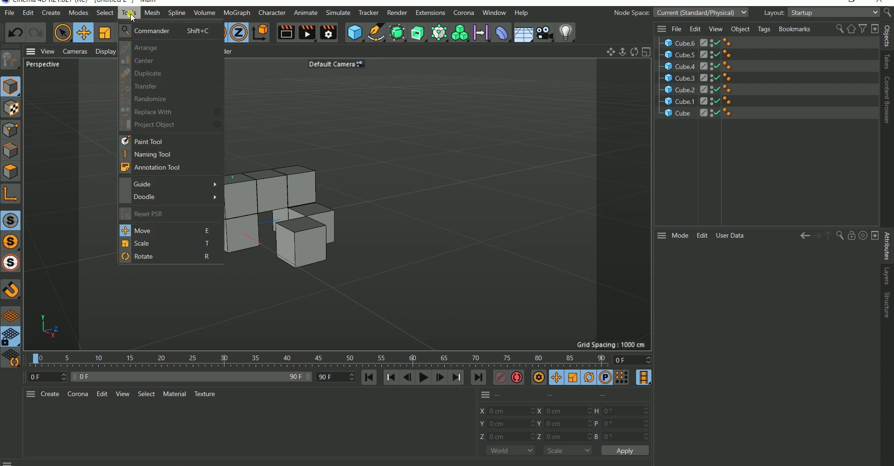
mouse_move(152, 15)
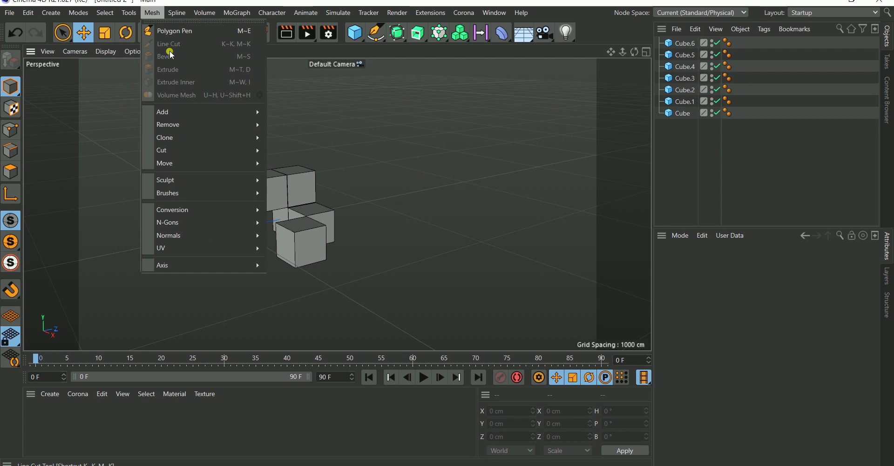
mouse_move(168, 114)
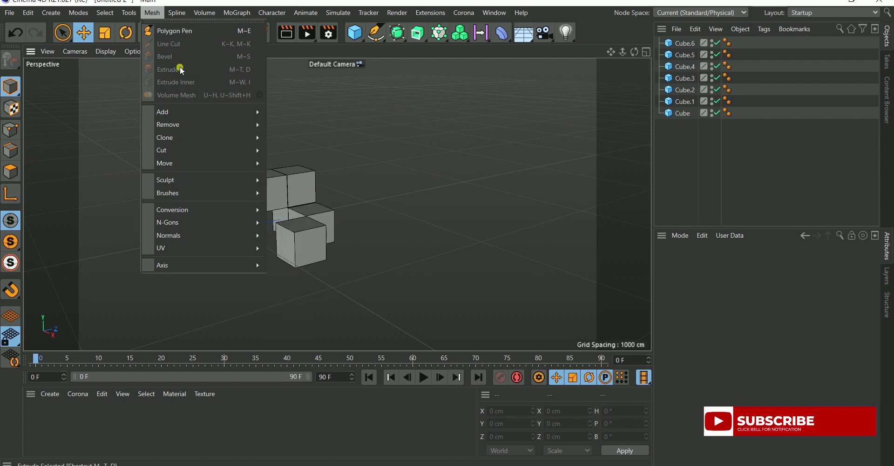
left_click(442, 147)
right_click_drag(376, 185, 353, 189, "alt")
middle_click_drag(315, 215, 243, 216, "alt")
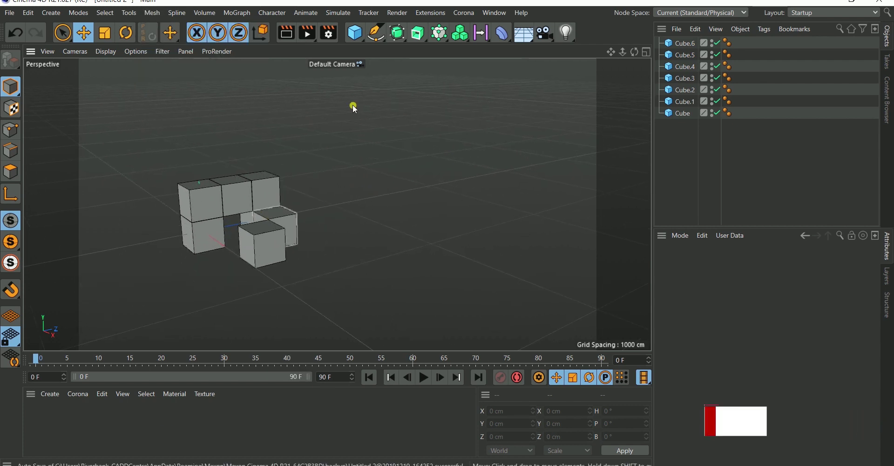
Add a Landscape object and move it back along Z to 965.262 cm
left_click(355, 33)
left_click(584, 120)
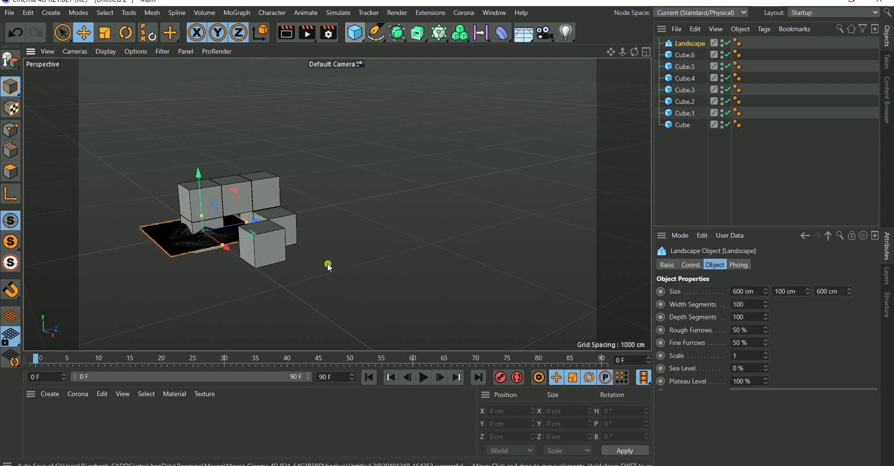
left_click_drag(255, 215, 389, 209)
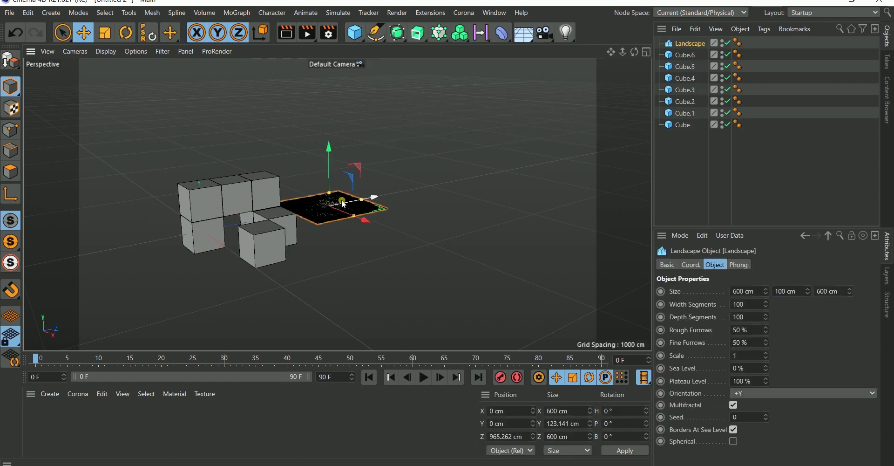
Orbit, pan and zoom around the 600 by 600 cm landscape to inspect it
scroll(339, 205, "up", 2)
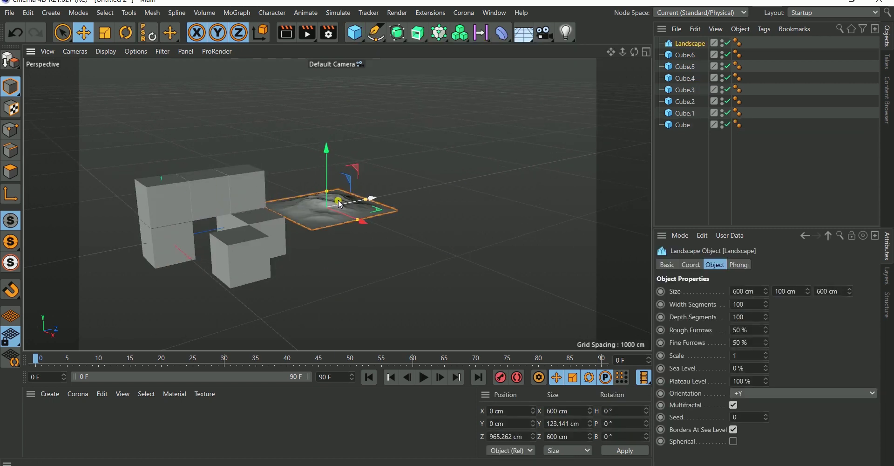
scroll(339, 200, "up", 5)
scroll(339, 201, "down", 2)
left_click_drag(321, 215, 285, 223, "alt")
right_click_drag(285, 223, 329, 158, "alt")
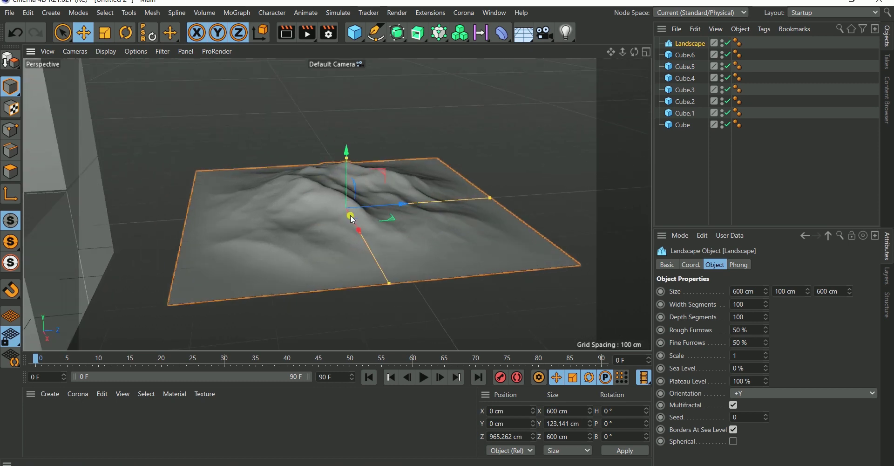
left_click_drag(351, 214, 367, 207, "alt")
right_click_drag(342, 187, 339, 223, "alt")
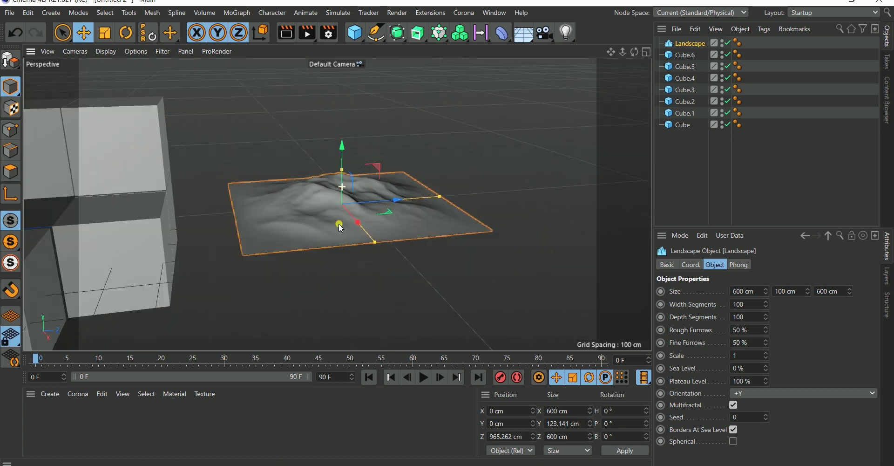
middle_click_drag(352, 221, 432, 251, "alt")
right_click_drag(445, 239, 445, 227, "alt")
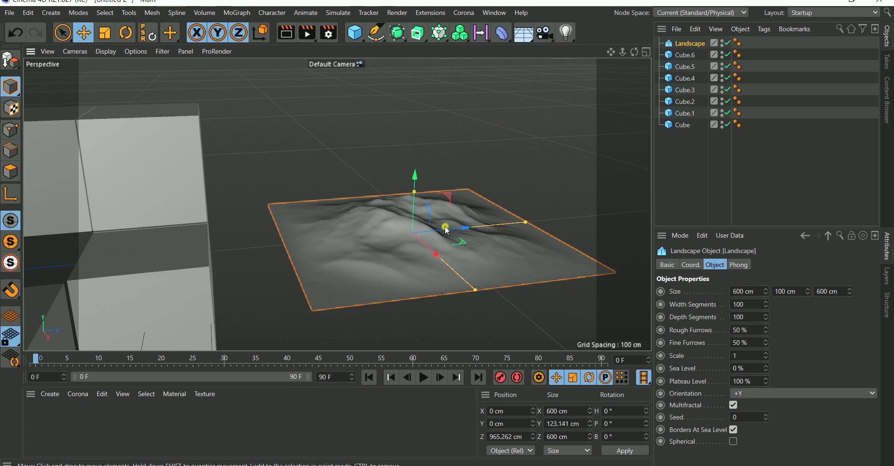
left_click_drag(445, 228, 409, 220, "alt")
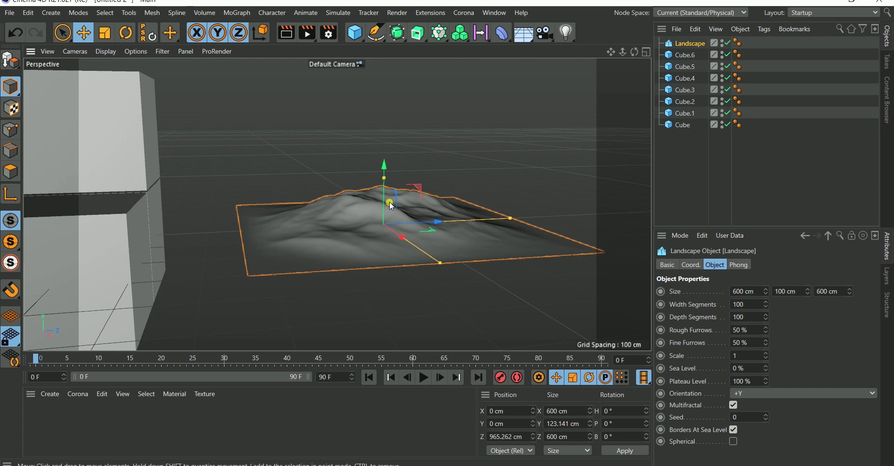
scroll(385, 201, "up", 3)
scroll(385, 200, "down", 1)
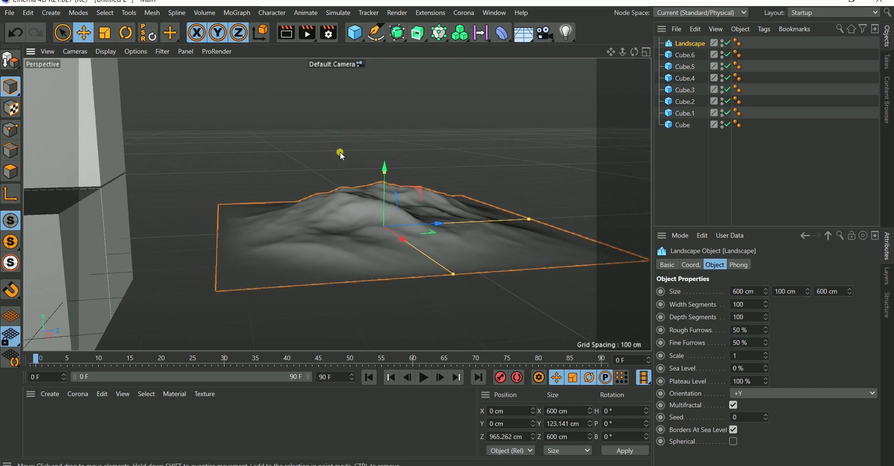
left_click_drag(340, 152, 348, 200, "alt")
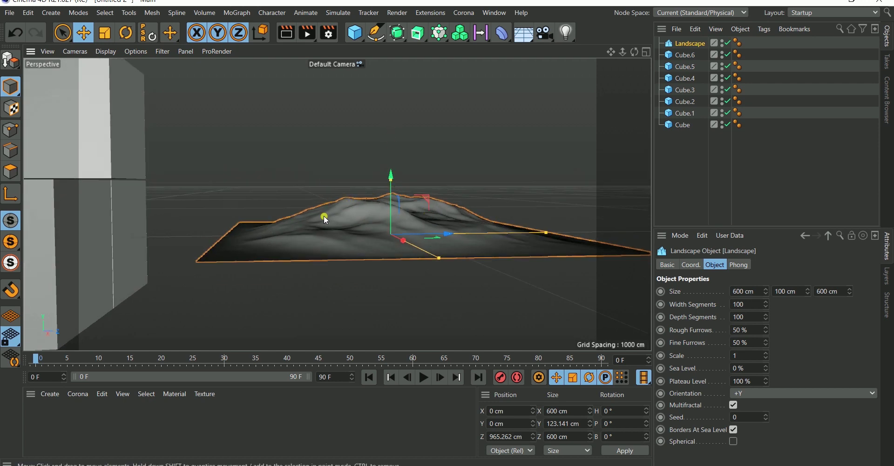
left_click_drag(351, 220, 358, 217, "alt")
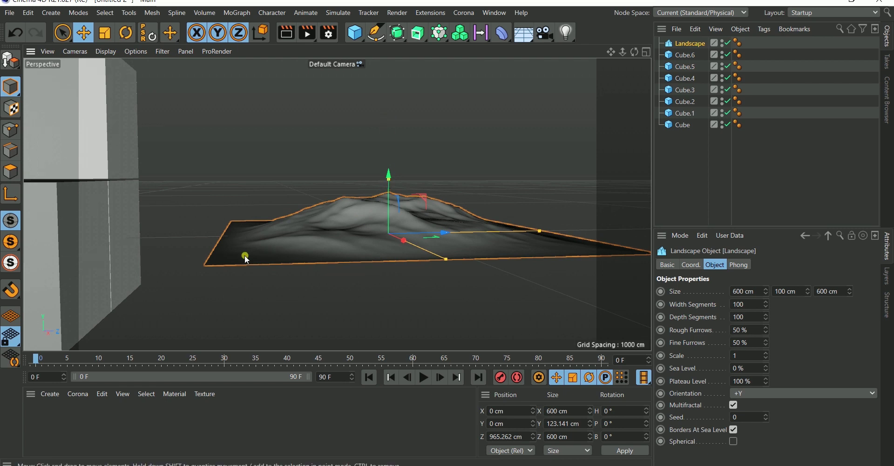
left_click_drag(296, 257, 314, 253, "alt")
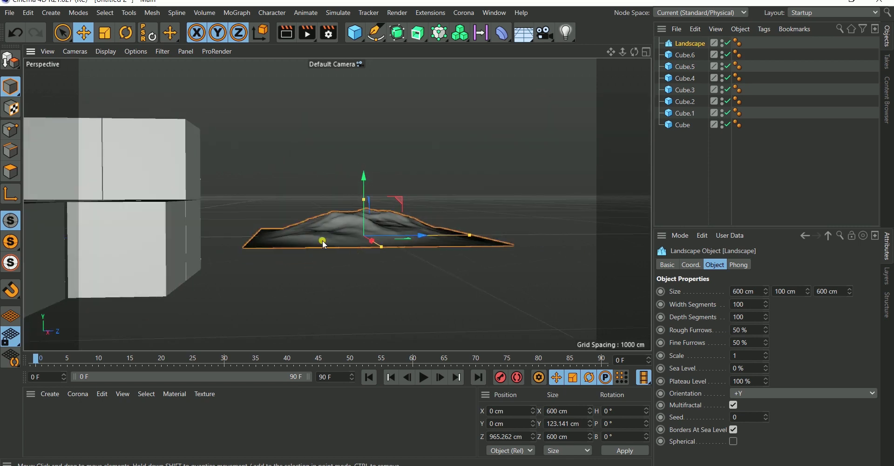
Undo an accidental upward nudge of the landscape
left_click_drag(364, 177, 363, 173)
key("ctrl+z")
mouse_move(345, 205)
left_mouse_down("alt")
mouse_move(349, 198)
mouse_move(375, 220)
mouse_move(358, 108)
mouse_move(365, 215)
mouse_move(356, 180)
mouse_move(347, 206)
mouse_move(359, 219)
mouse_move(368, 212)
left_mouse_up("alt")
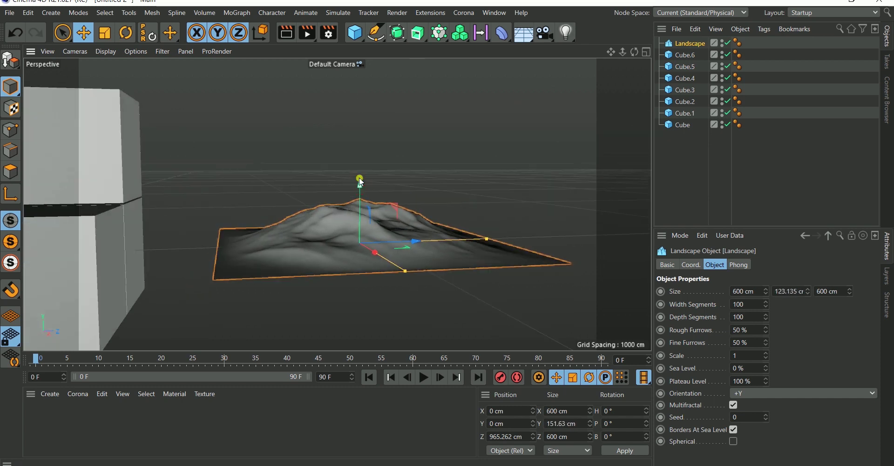
Stretch the landscape terrain's height to 223.934 cm
left_click_drag(360, 180, 359, 127)
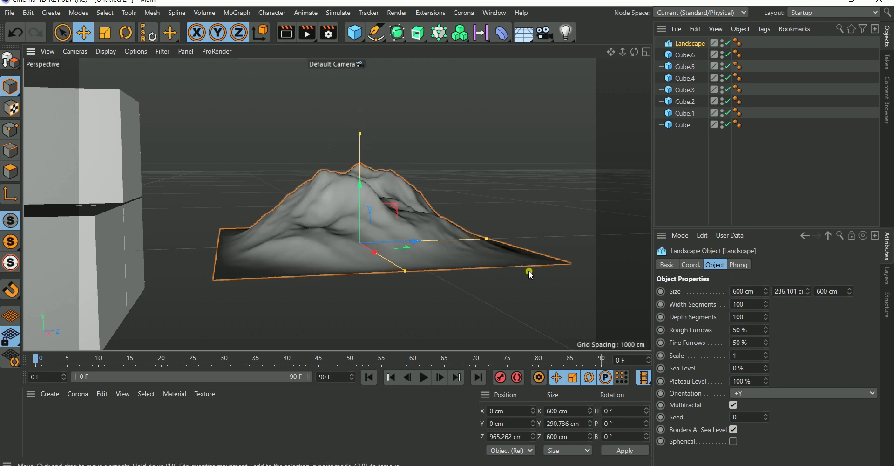
left_click_drag(362, 273, 239, 248, "alt")
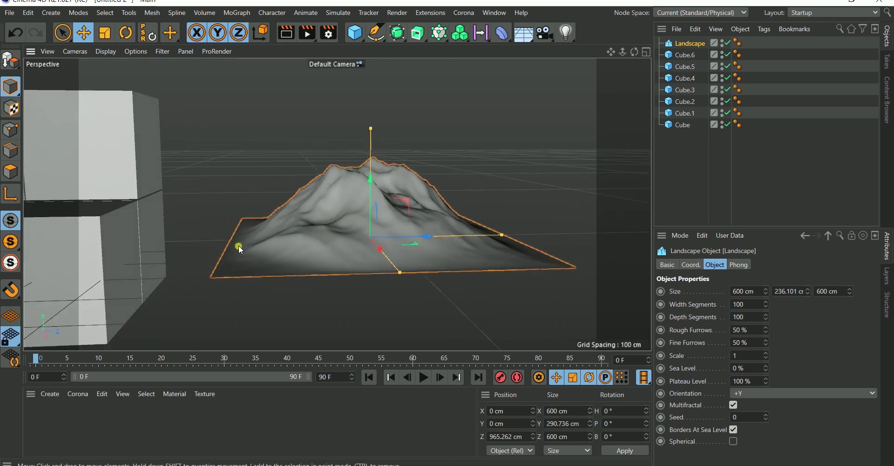
mouse_move(368, 143)
left_mouse_down()
mouse_move(373, 81)
mouse_move(378, 128)
mouse_move(371, 68)
mouse_move(370, 172)
mouse_move(369, 148)
left_mouse_up()
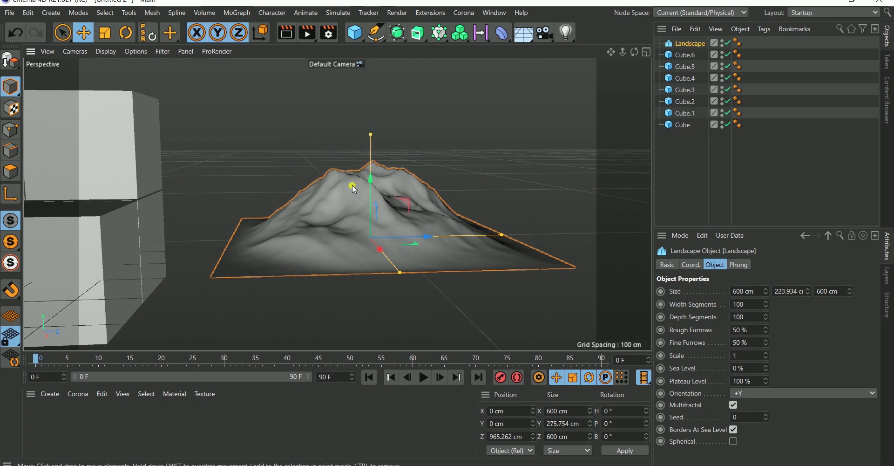
left_click_drag(345, 181, 358, 205, "alt")
Zoom out and orbit to view the landscape together with the cubes
right_click_drag(356, 176, 337, 241, "alt")
scroll(339, 243, "down", 3)
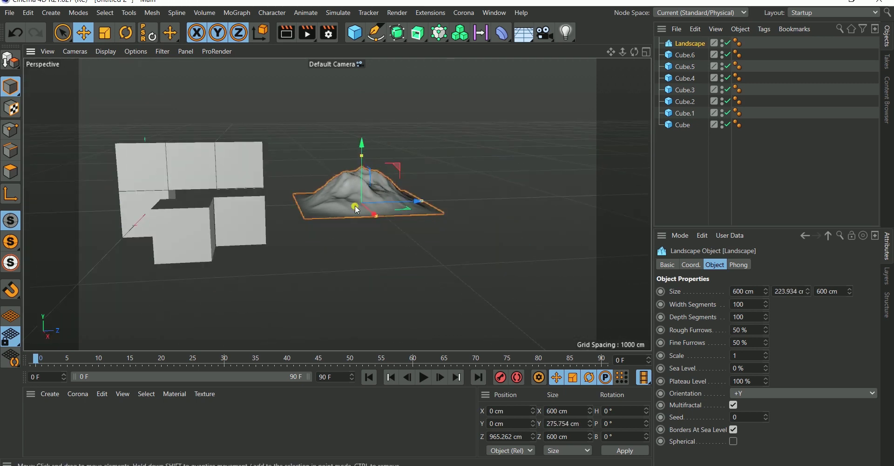
left_click_drag(354, 200, 376, 237, "alt")
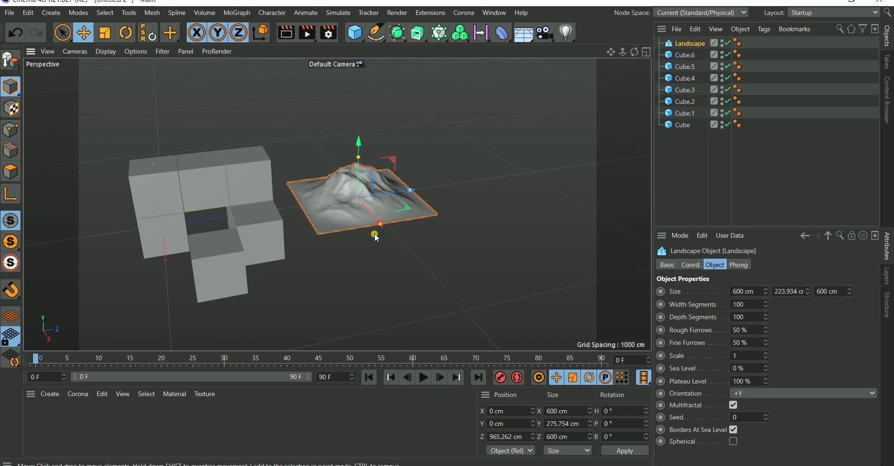
left_click_drag(361, 200, 335, 215, "alt")
Switch to the Untitled 1 project through the V popup's Projects list
key("v")
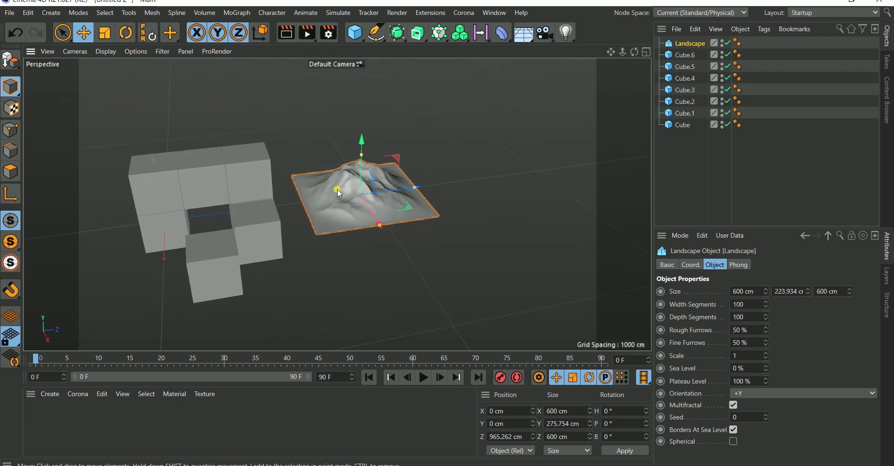
key("v")
mouse_move(336, 222)
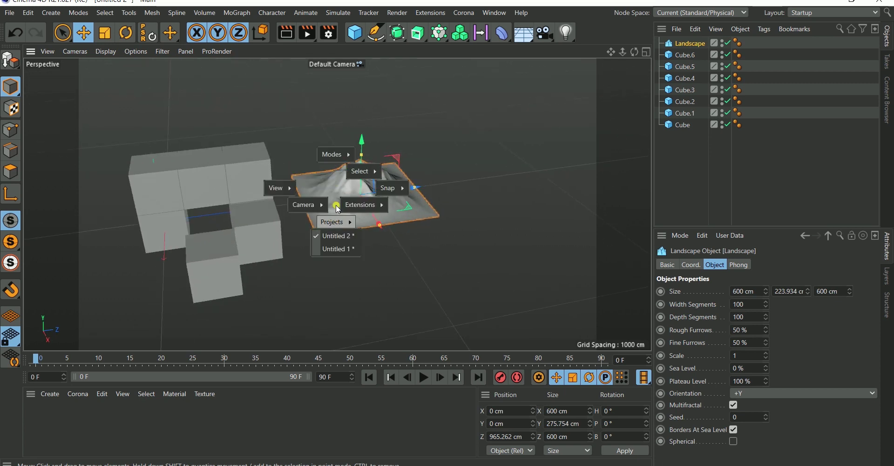
left_click(337, 248)
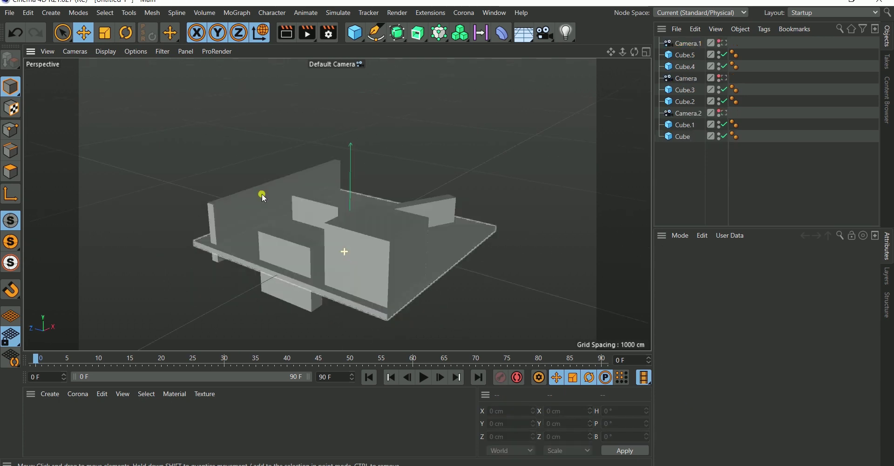
left_click_drag(264, 198, 344, 180, "alt")
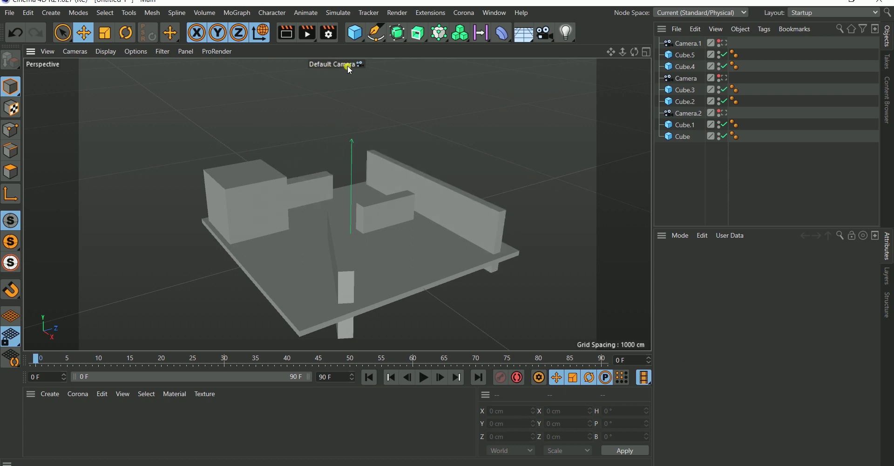
Set the coordinate system to Object and orbit around the slab-and-walls model
left_click(260, 33)
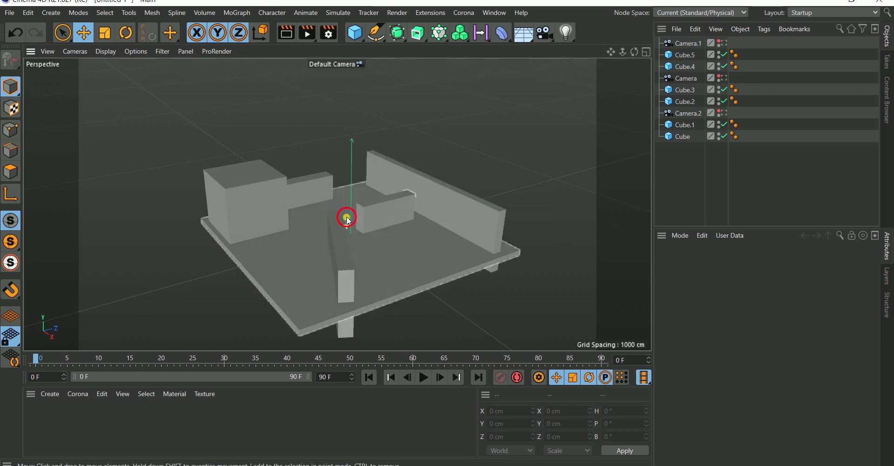
left_click_drag(346, 218, 346, 219, "alt")
scroll(348, 212, "up", 1)
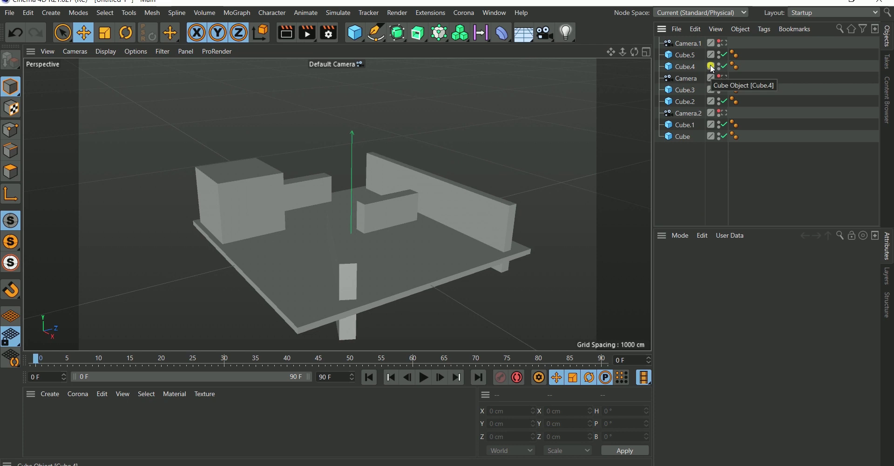
left_click_drag(442, 184, 362, 74, "alt")
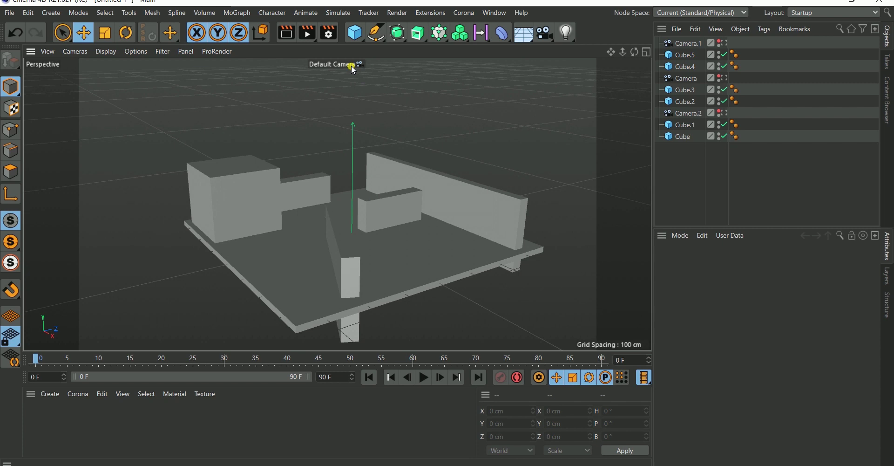
middle_click_drag(339, 203, 367, 197, "alt")
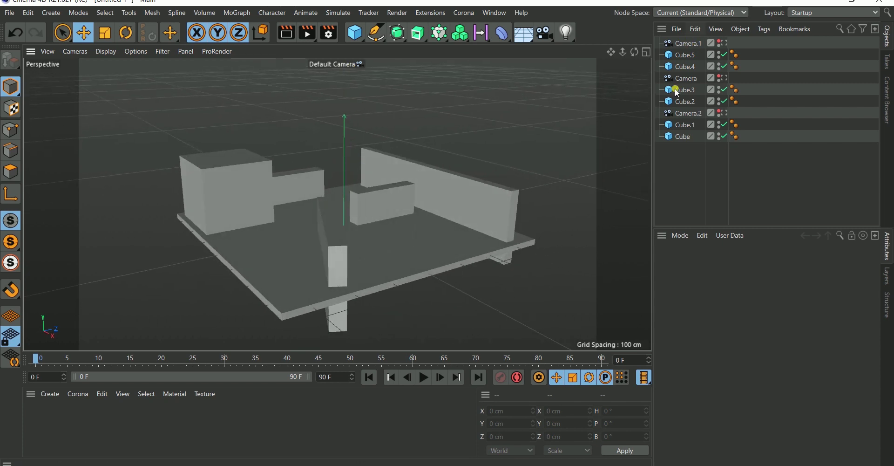
left_click(689, 44)
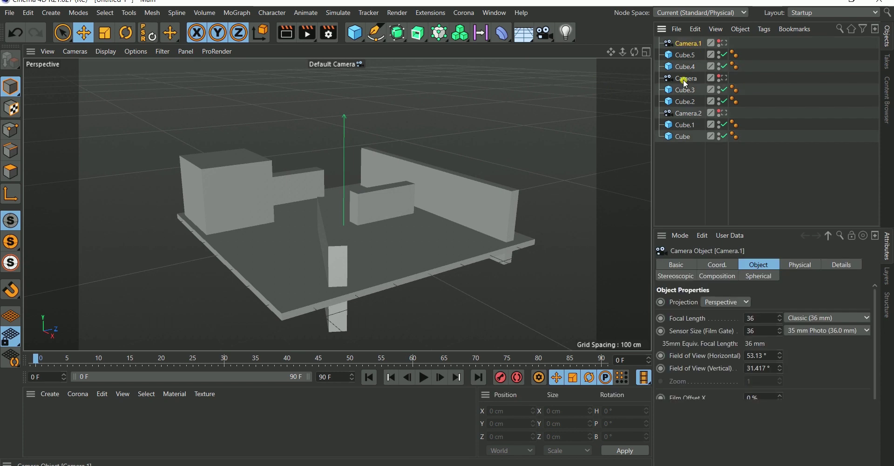
left_click(683, 79)
left_click(684, 113)
left_click(723, 43)
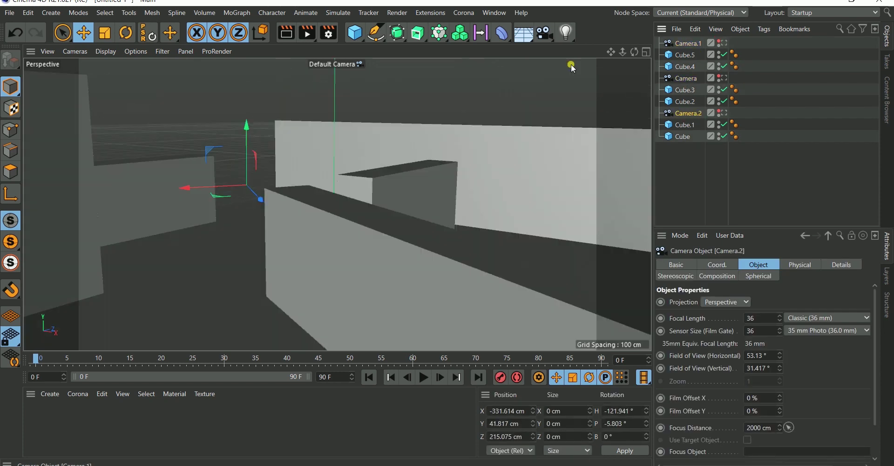
left_click(730, 78)
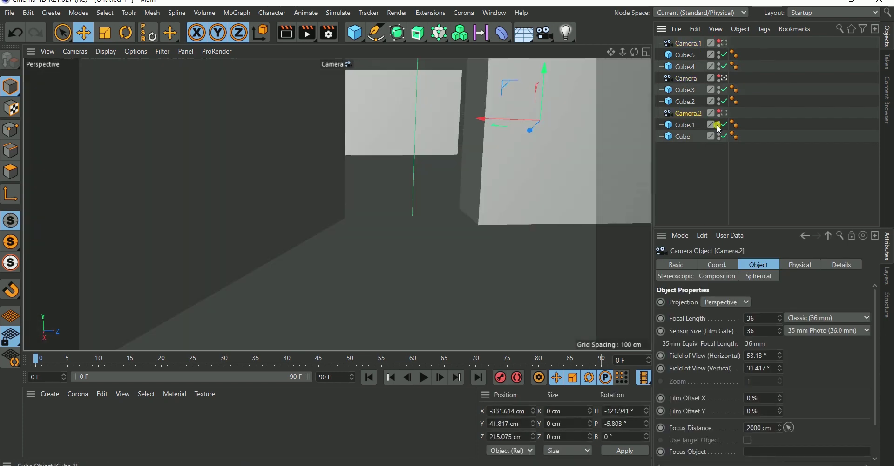
left_click(725, 115)
left_click(725, 114)
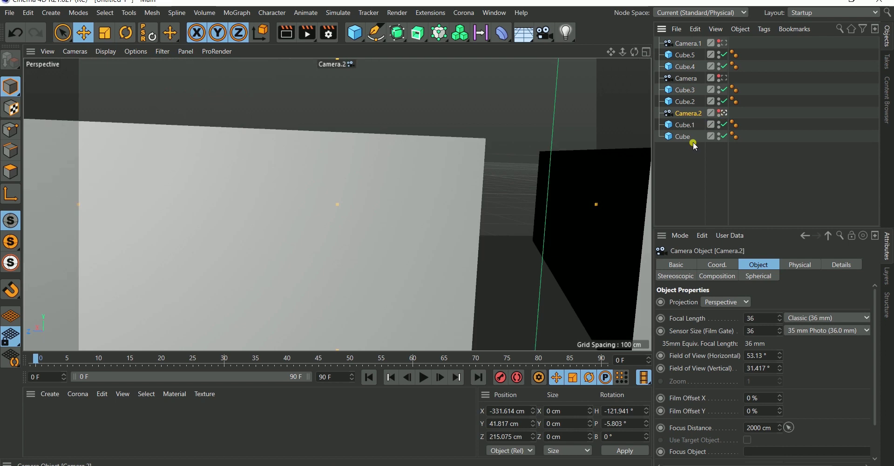
left_click_drag(355, 178, 376, 194, "alt")
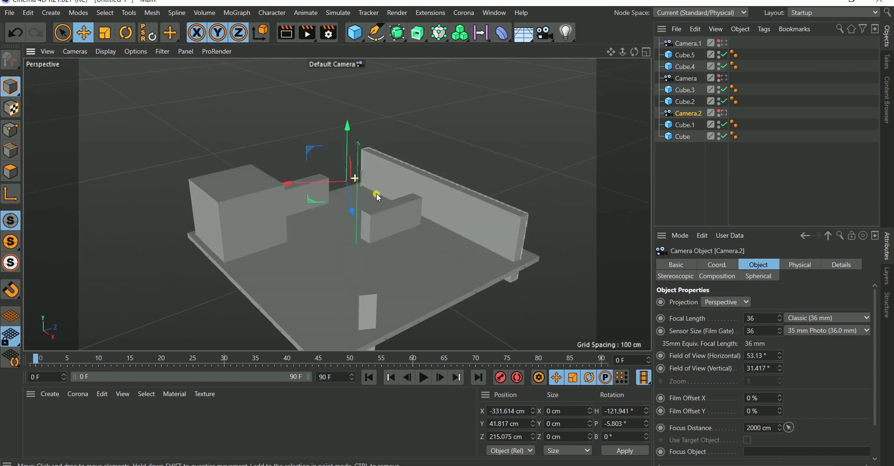
left_click(358, 63)
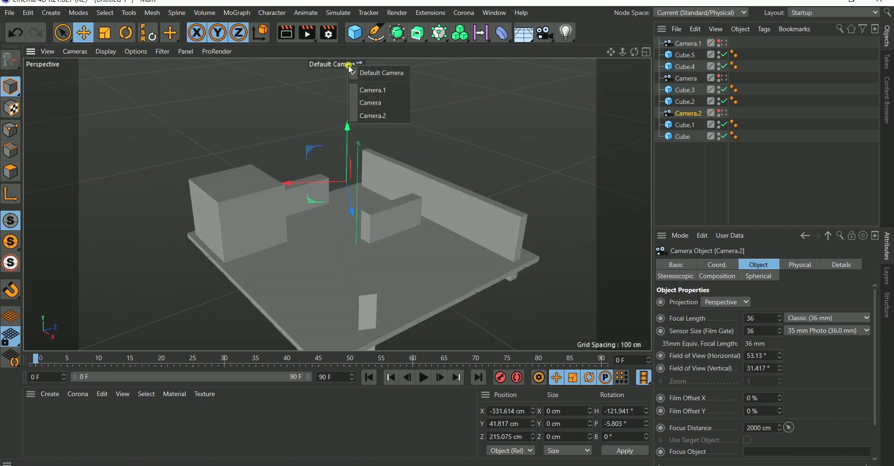
left_click(378, 89)
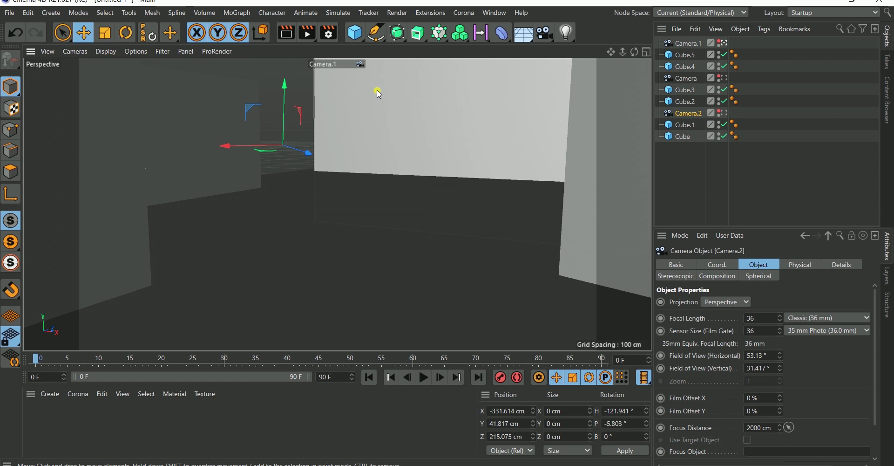
left_click(335, 63)
left_click(358, 98)
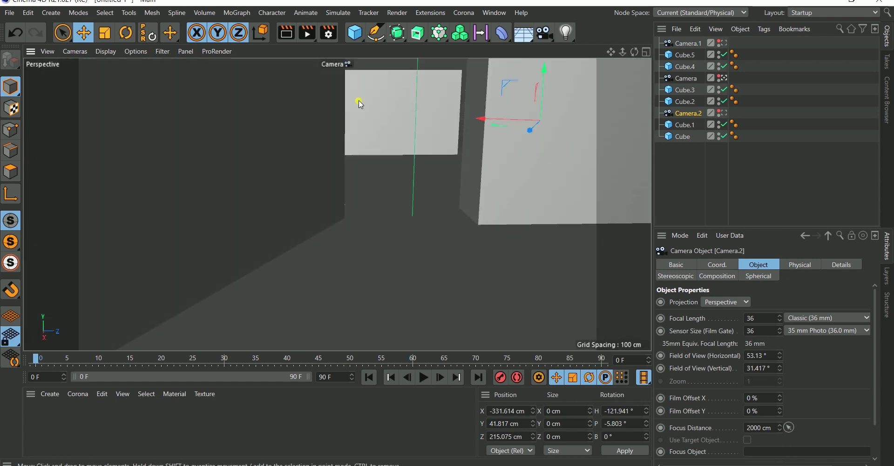
left_click(338, 64)
left_click(362, 113)
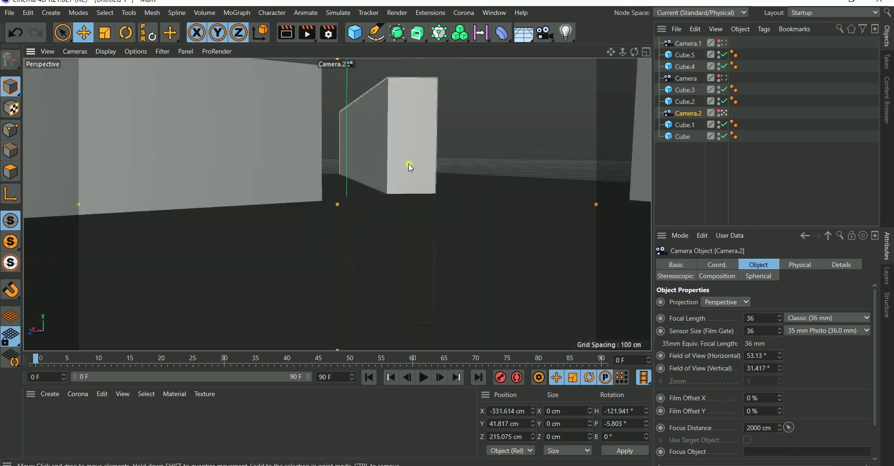
left_click(350, 68)
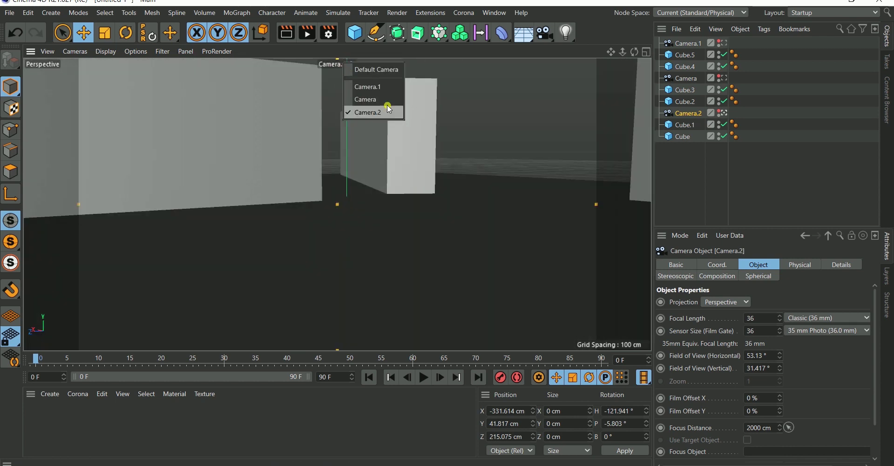
left_click(365, 70)
left_click_drag(369, 189, 362, 166, "alt")
mouse_move(382, 205)
left_mouse_down("alt")
mouse_move(411, 189)
mouse_move(397, 205)
left_mouse_up("alt")
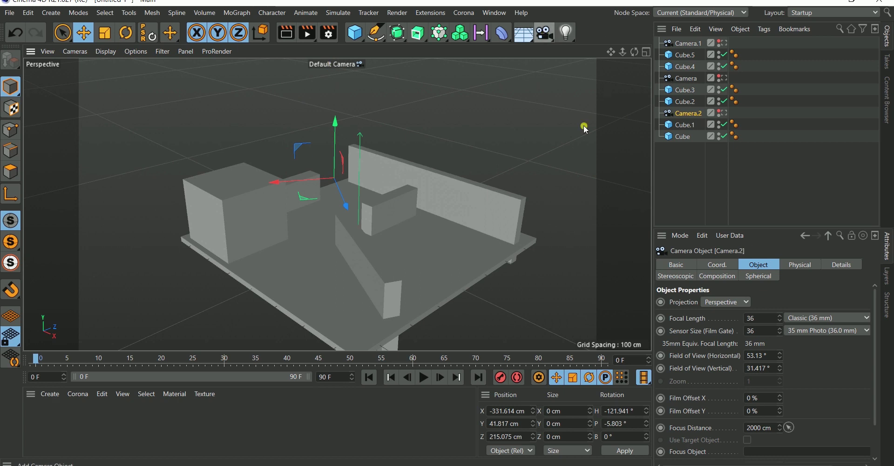
Add Camera.3 and orbit it to a low side view of the scene
left_click(544, 33)
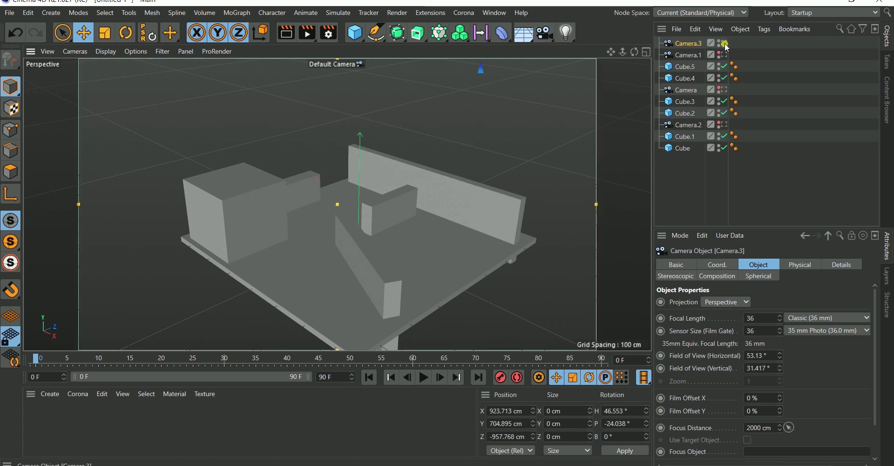
left_click_drag(443, 188, 317, 179, "alt")
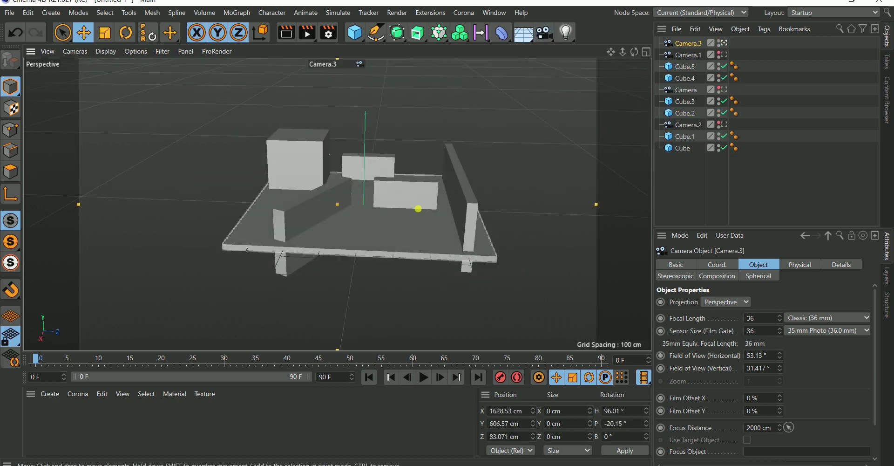
left_click_drag(419, 212, 423, 114, "alt")
Return to the default camera and orbit to a high oblique angle
left_click(684, 42)
left_click(722, 43)
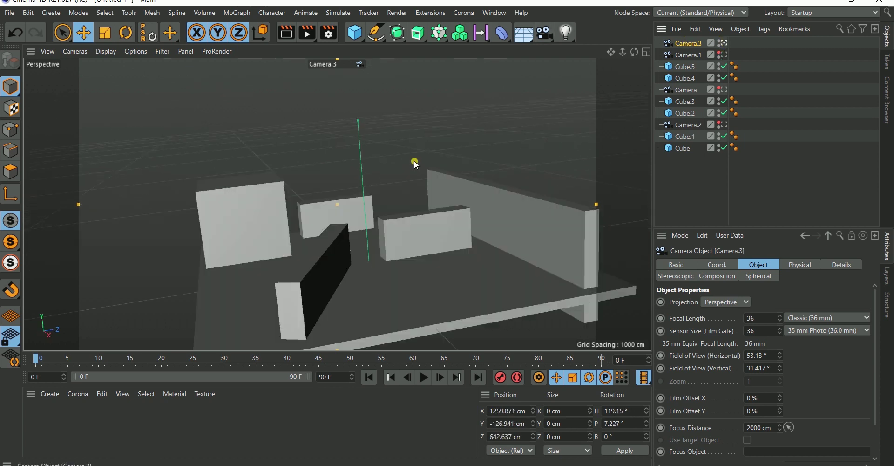
left_click_drag(415, 160, 500, 201, "alt")
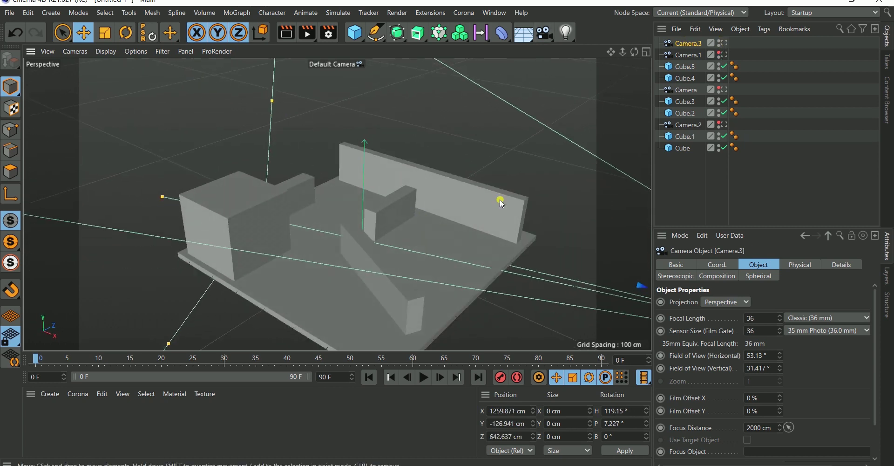
Look through Camera.3 again from the viewport camera list
left_click(340, 71)
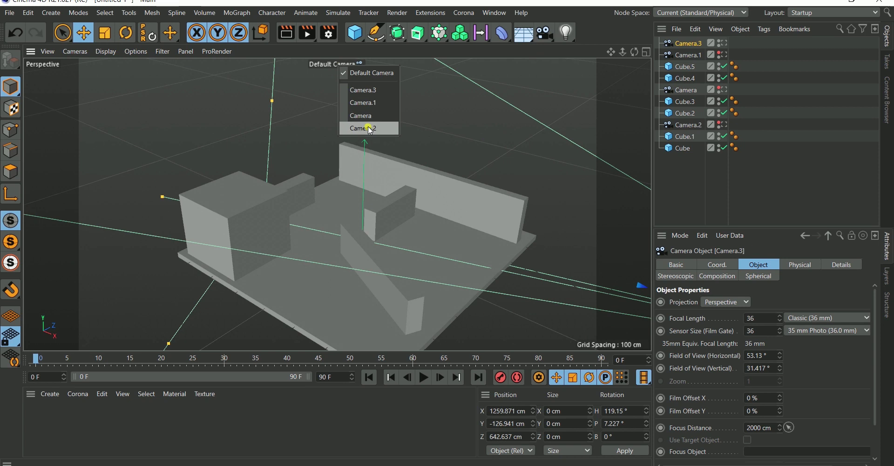
left_click(366, 89)
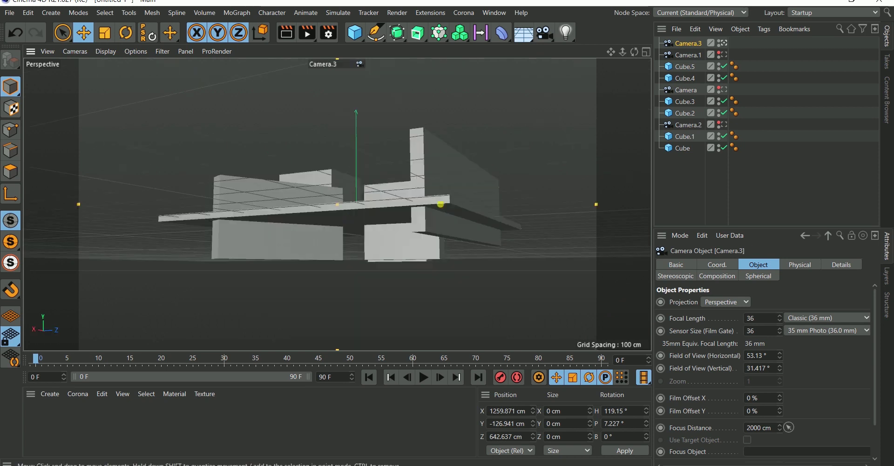
left_click(339, 65)
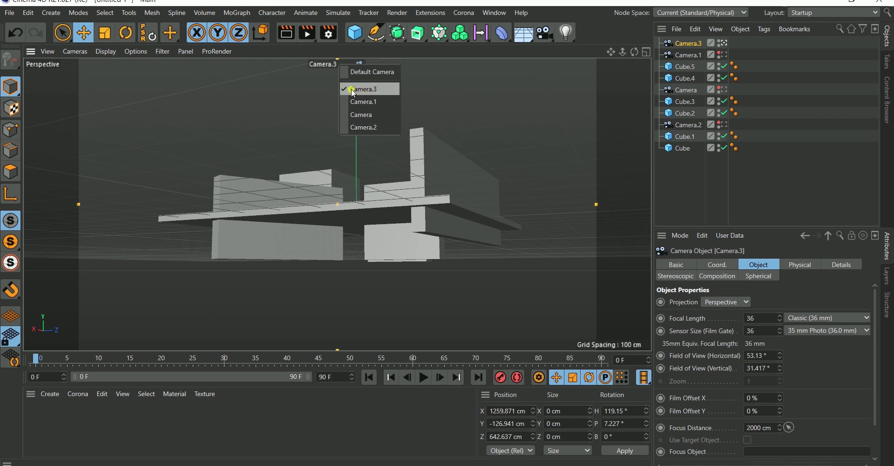
left_click(276, 89)
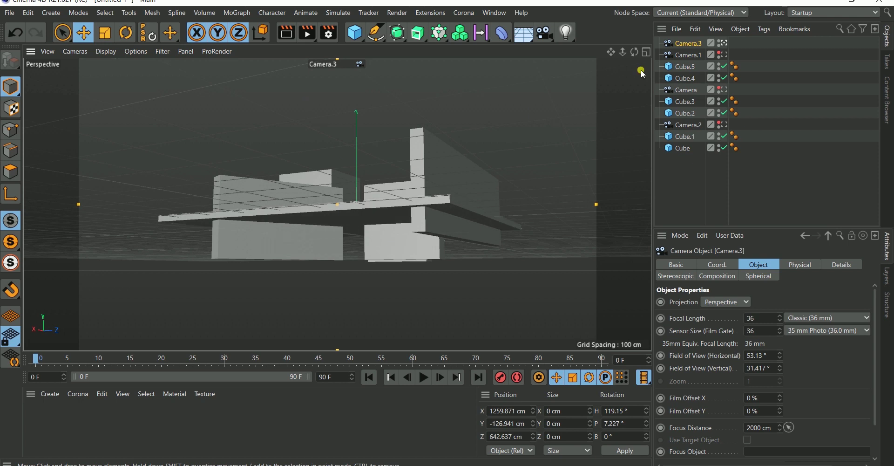
left_click(330, 66)
Rename Camera.3 to 'Base Cam' and switch the viewport to look through Camera.1
left_click(330, 67)
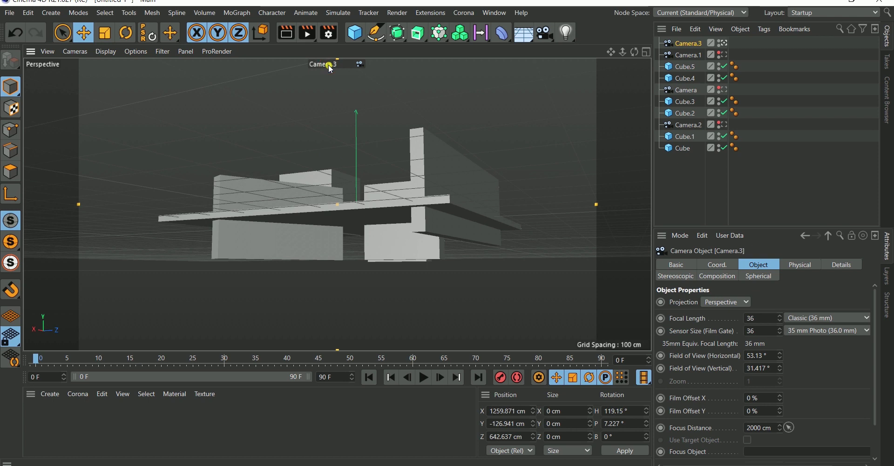
double_click(335, 65)
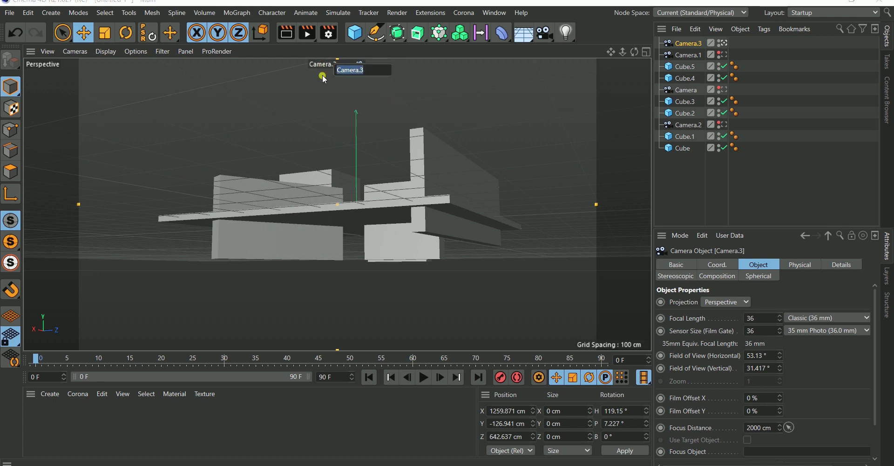
type("BAse")
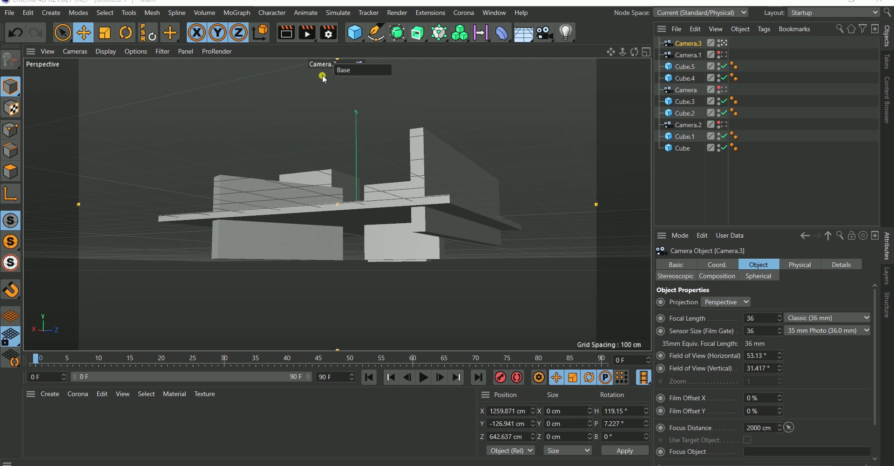
type(" Cam")
key("Return")
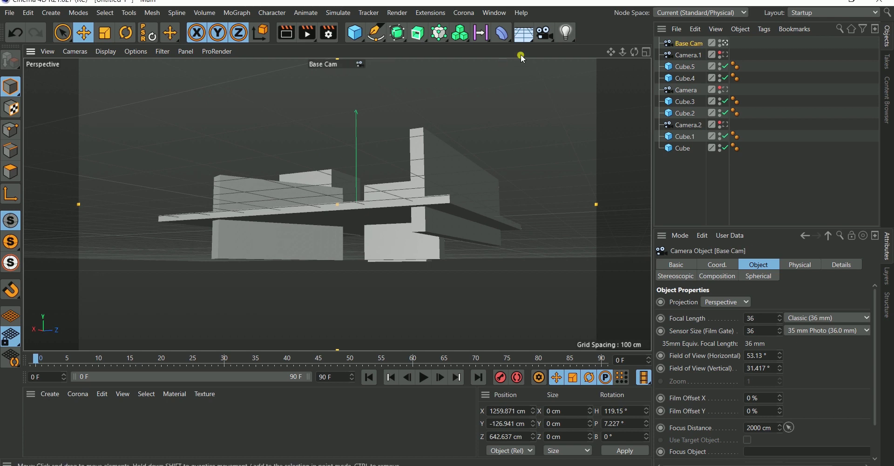
left_click(359, 64)
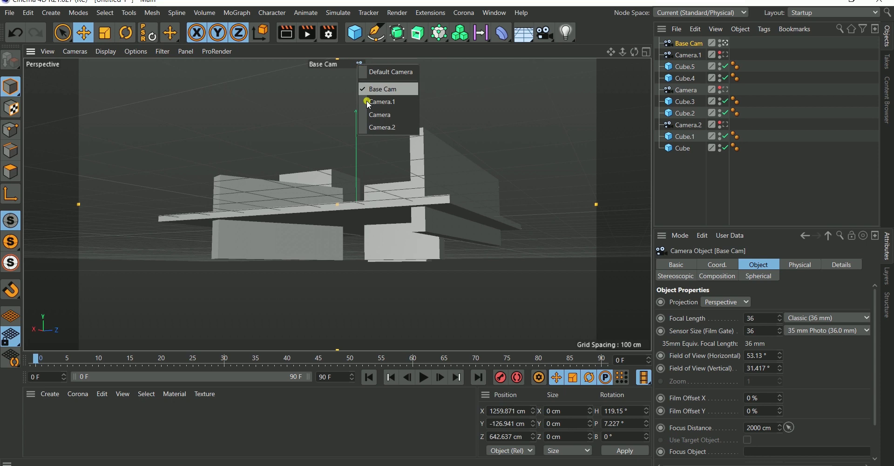
left_click(379, 101)
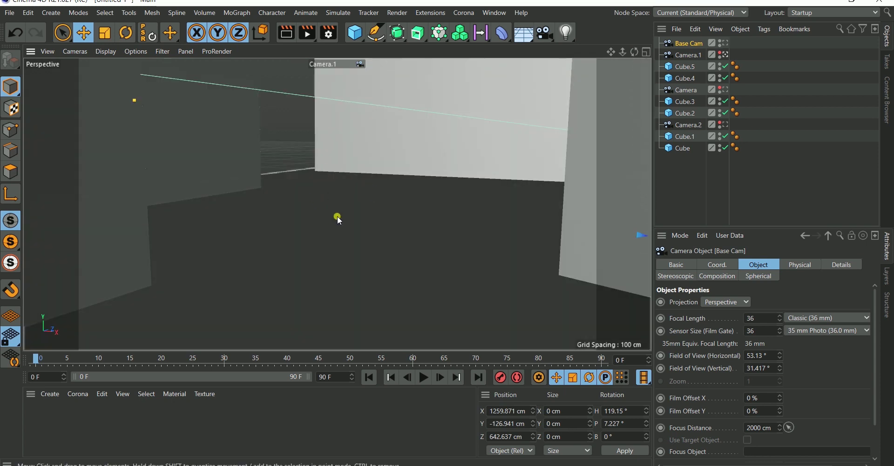
Rename Camera.1 to 'Cam scene 1' and reopen the list of scene cameras
left_click(323, 64)
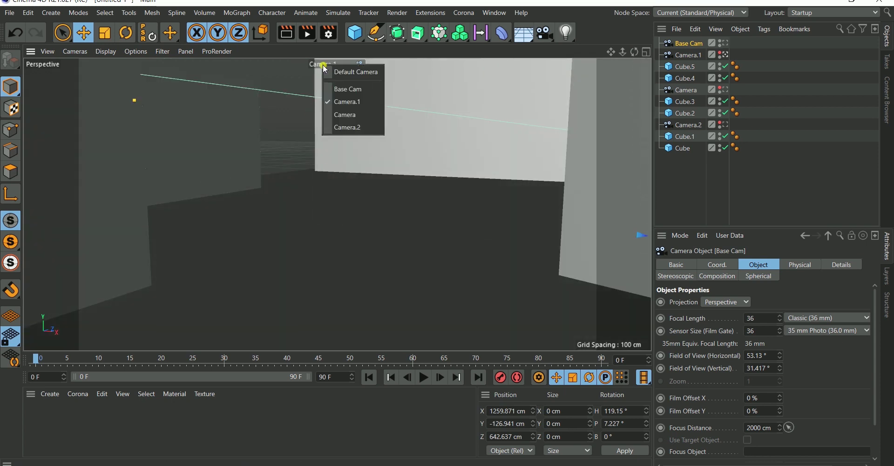
double_click(323, 65)
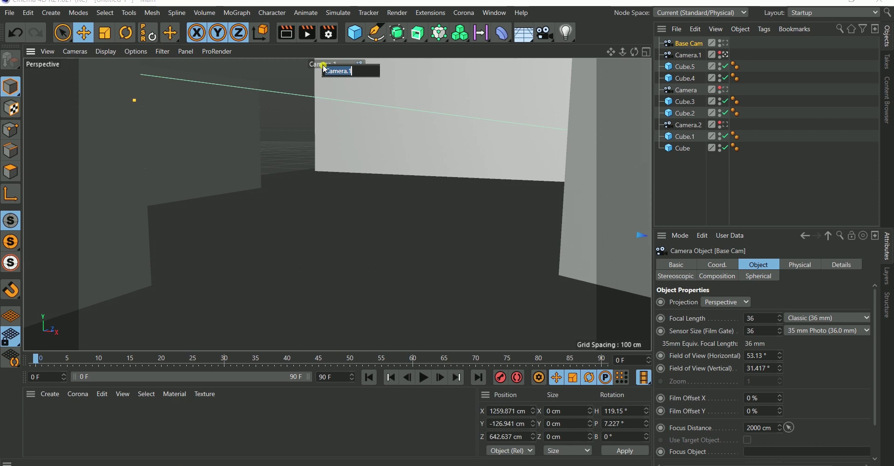
left_click(322, 66)
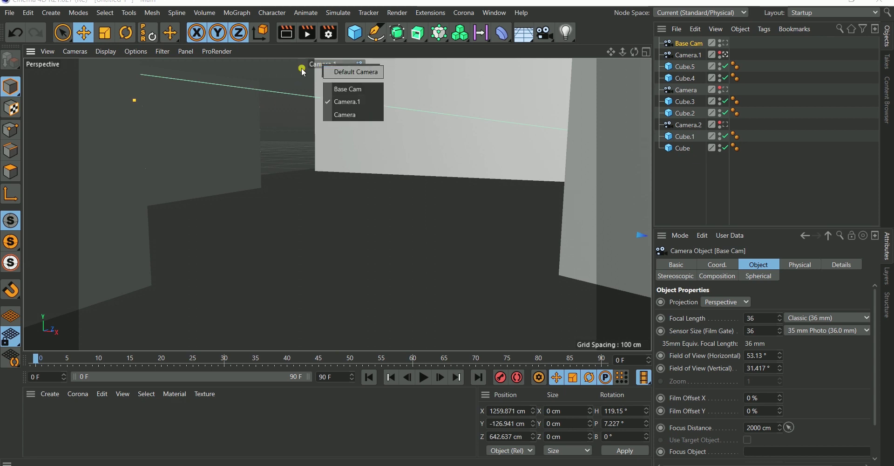
left_click(255, 86)
left_click_drag(357, 75, 316, 72)
type("Ca")
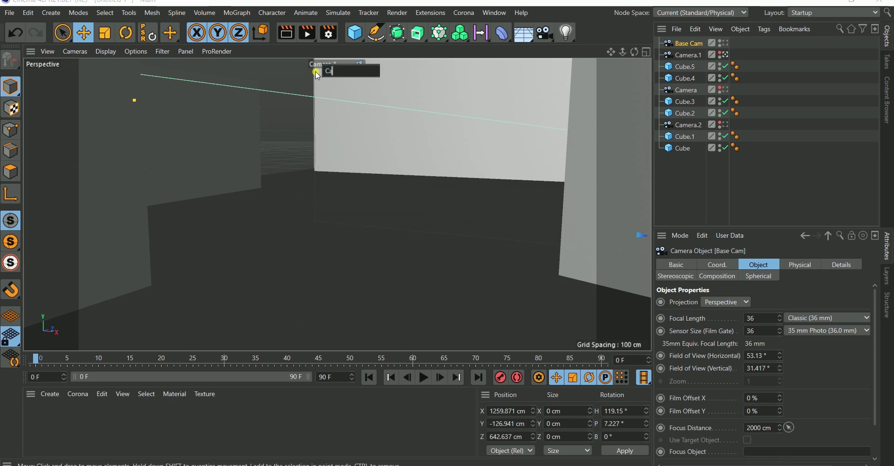
type("m scene 1")
key("Return")
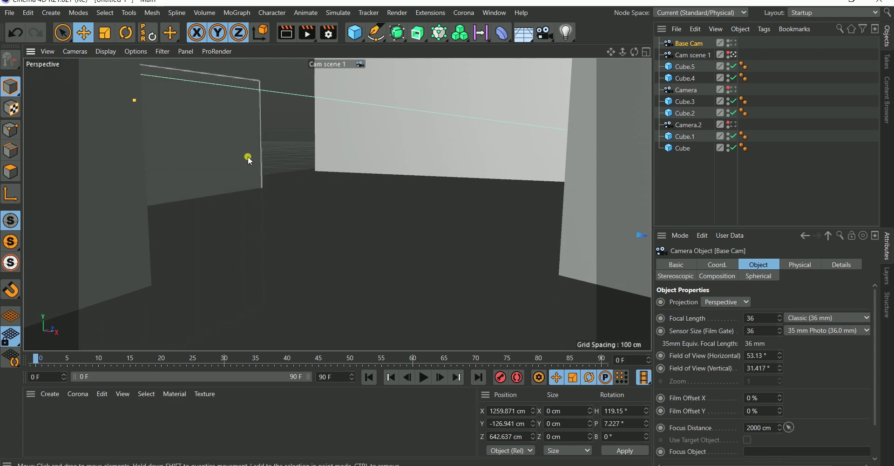
left_click(330, 65)
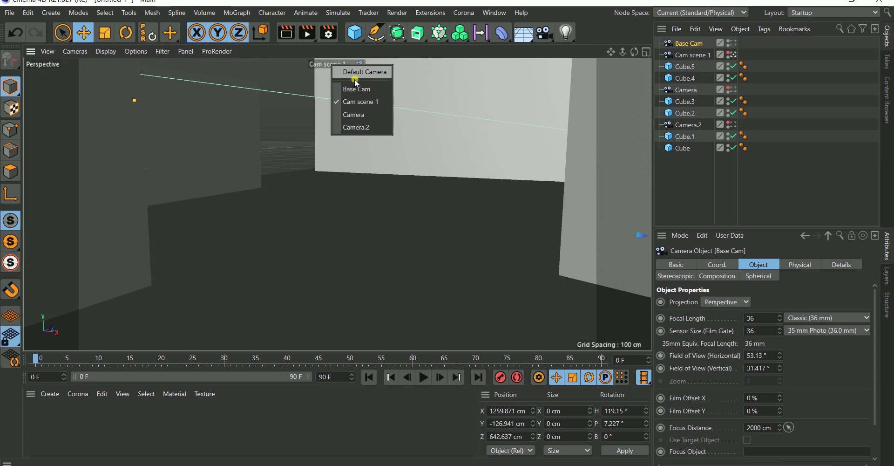
Return the viewport to the Default Camera and zoom out to show the whole slab-and-walls model
left_click(347, 73)
left_click(325, 64)
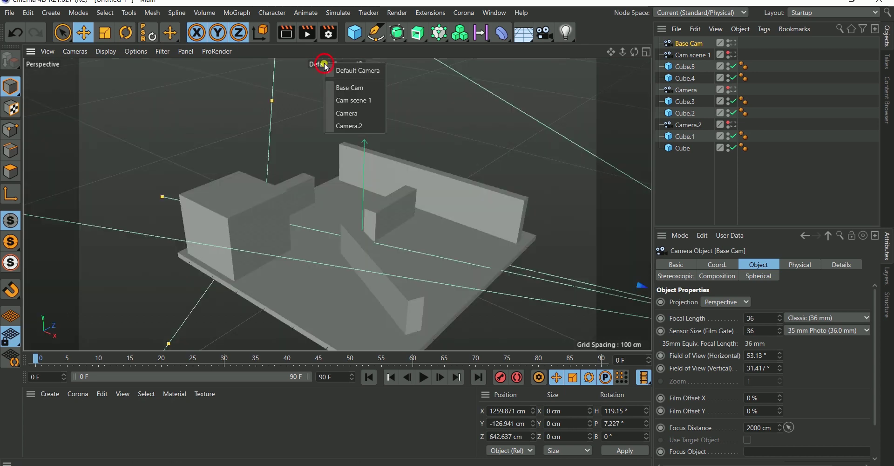
left_click(324, 65)
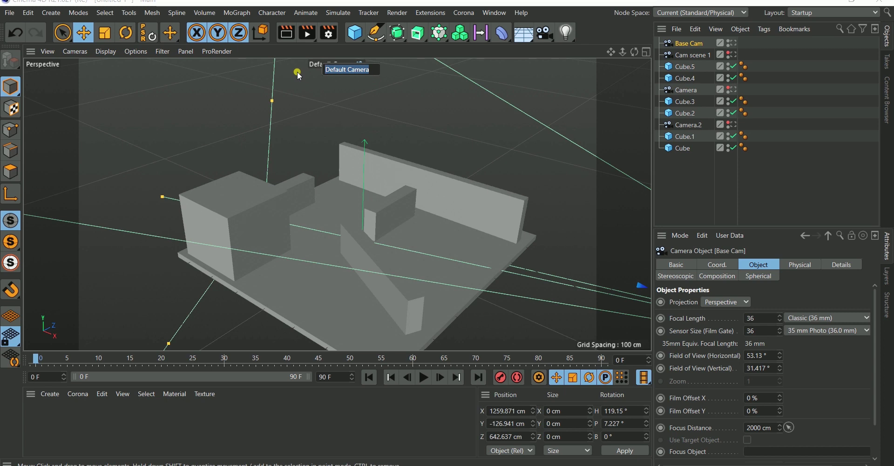
type("test cam")
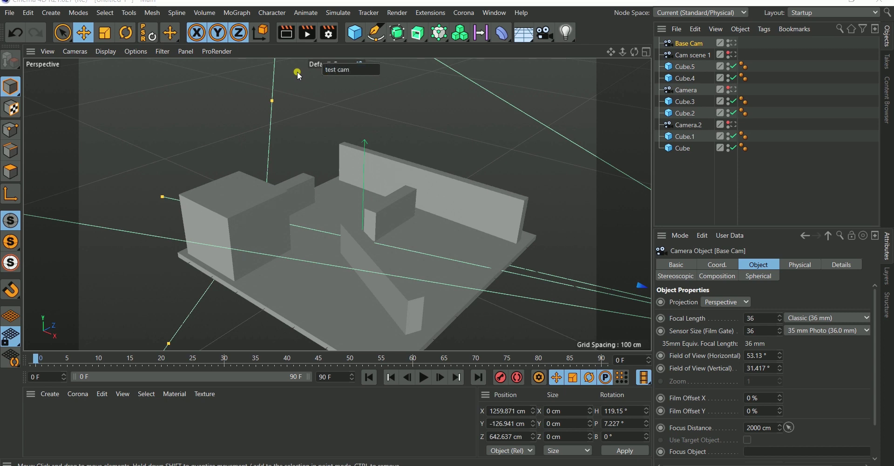
key("Return")
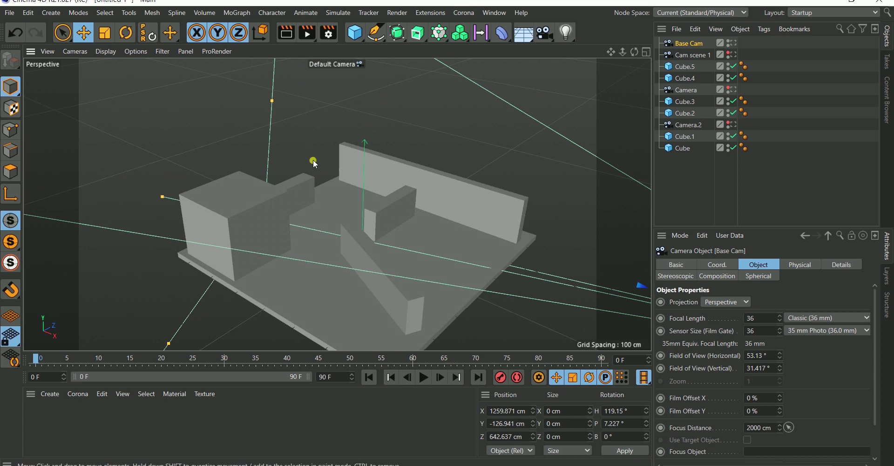
scroll(314, 163, "down", 3)
scroll(326, 172, "down", 3)
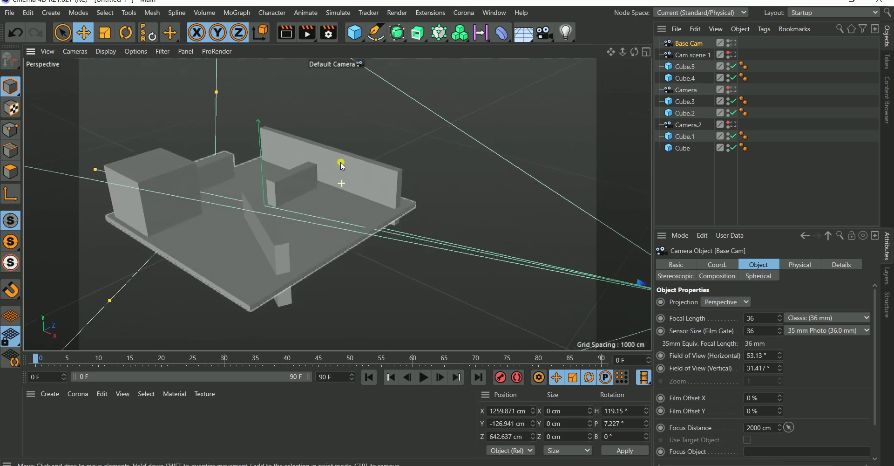
scroll(341, 165, "down", 2)
scroll(342, 181, "down", 2)
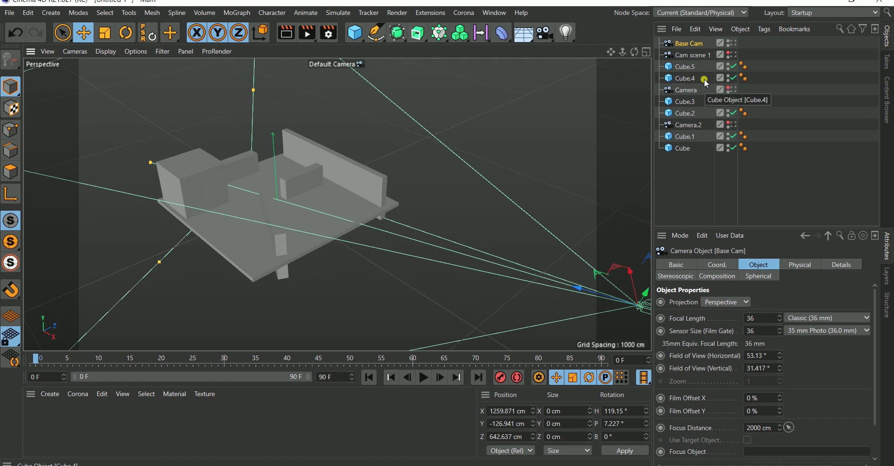
Step through the scene objects in the Object Manager, ending on the small block Cube.5
left_click(684, 72)
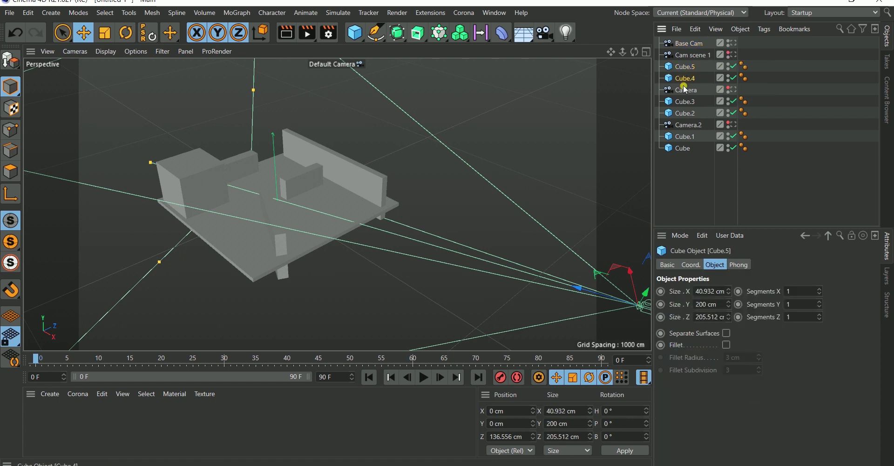
left_click(684, 89)
left_click(688, 125)
left_click(684, 113)
left_click(684, 101)
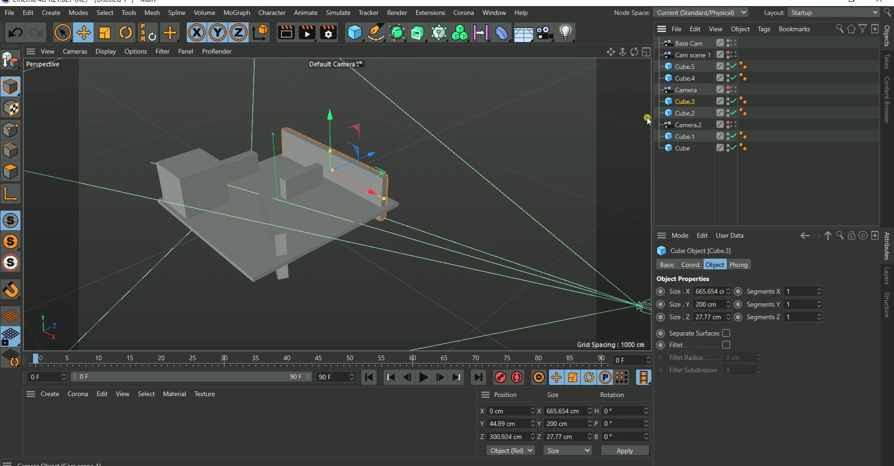
left_click(690, 68)
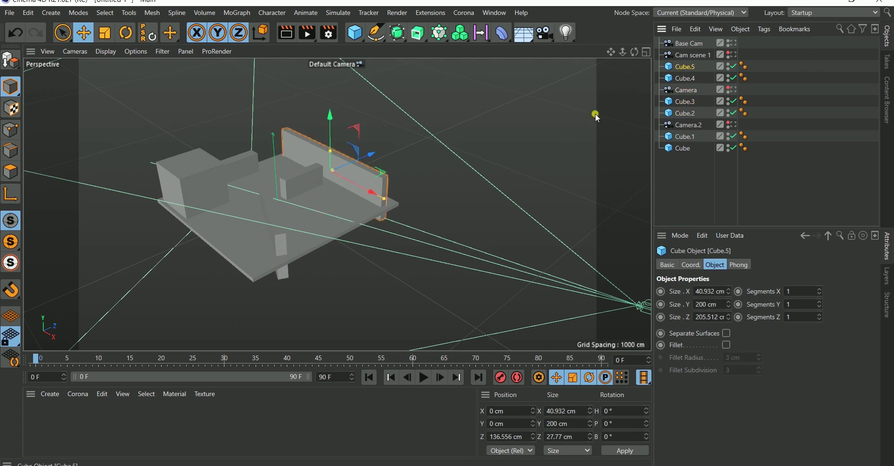
Browse the object's context menu and the available tag types without adding any tag
right_click(694, 71)
mouse_move(723, 14)
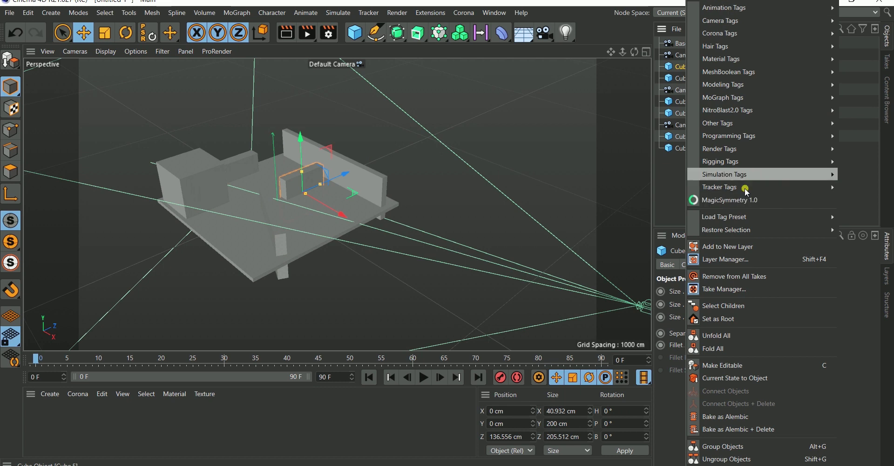
left_click(671, 165)
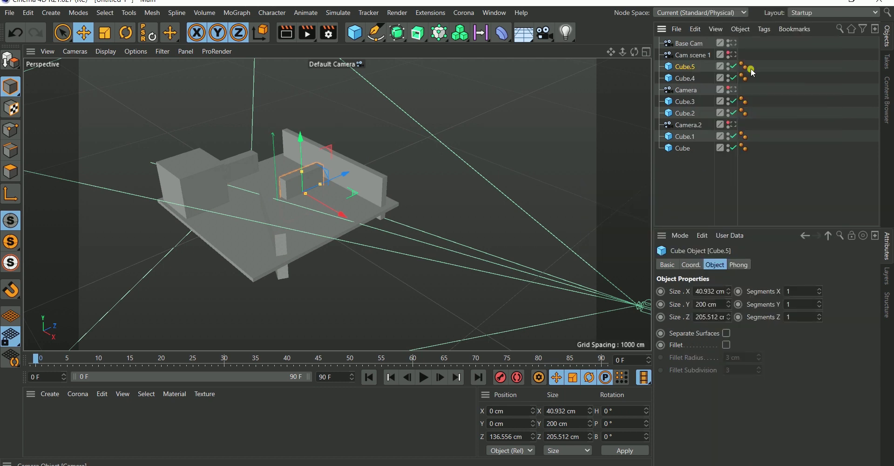
left_click(764, 28)
left_click(668, 210)
Deselect everything, then select the long back wall Cube.3 in the viewport
left_click(799, 88)
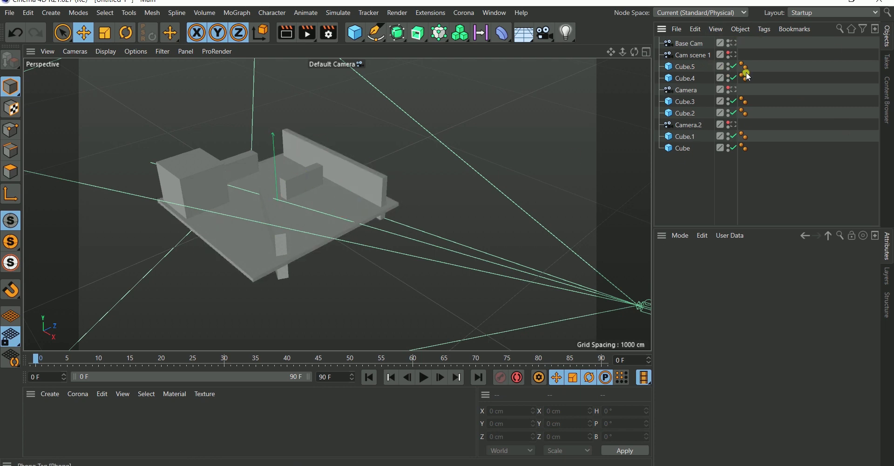
scroll(335, 168, "up", 5)
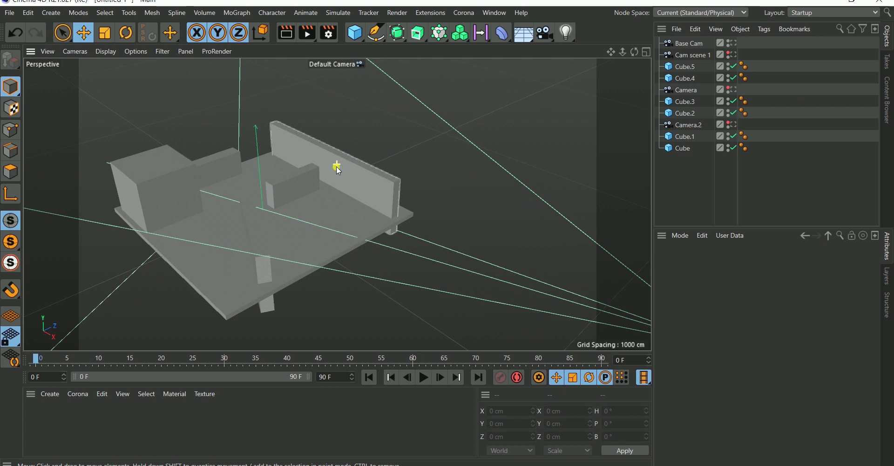
left_click(353, 175)
Open the back wall's New Tag menu and browse its categories down to Render Tags
right_click(433, 159)
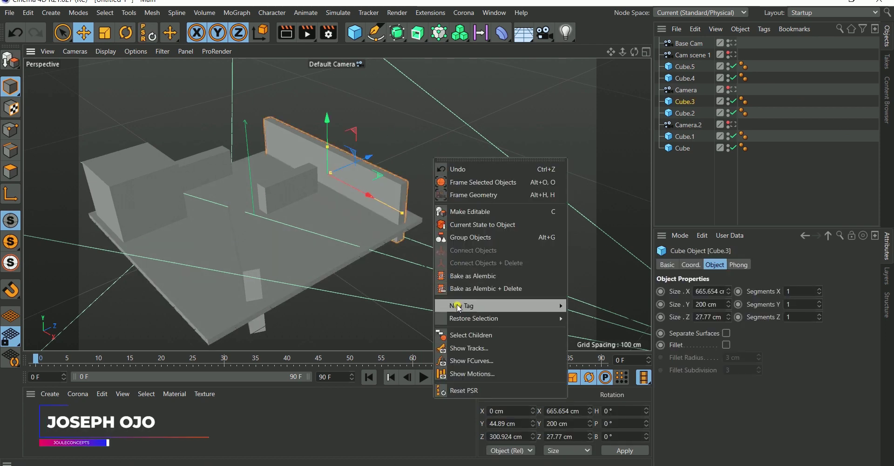
mouse_move(536, 305)
mouse_move(621, 273)
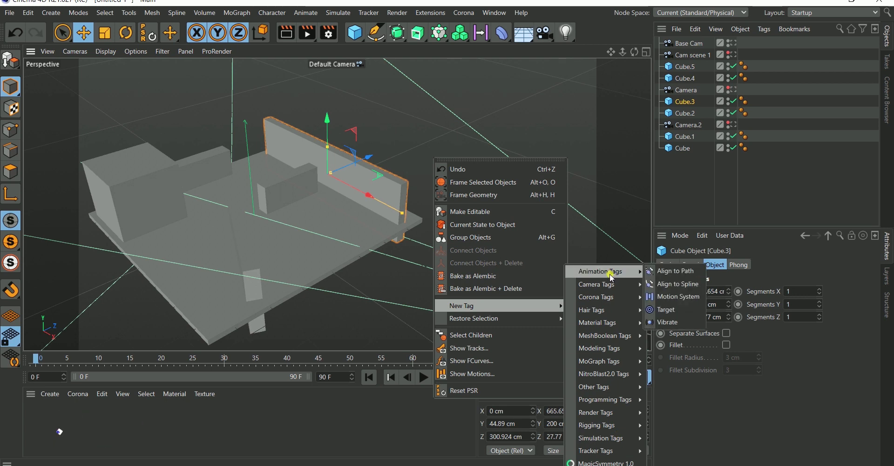
mouse_move(611, 323)
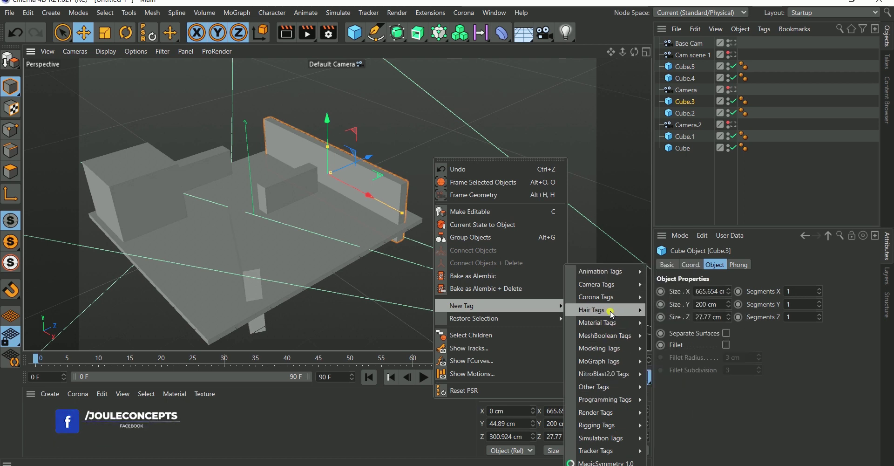
mouse_move(611, 305)
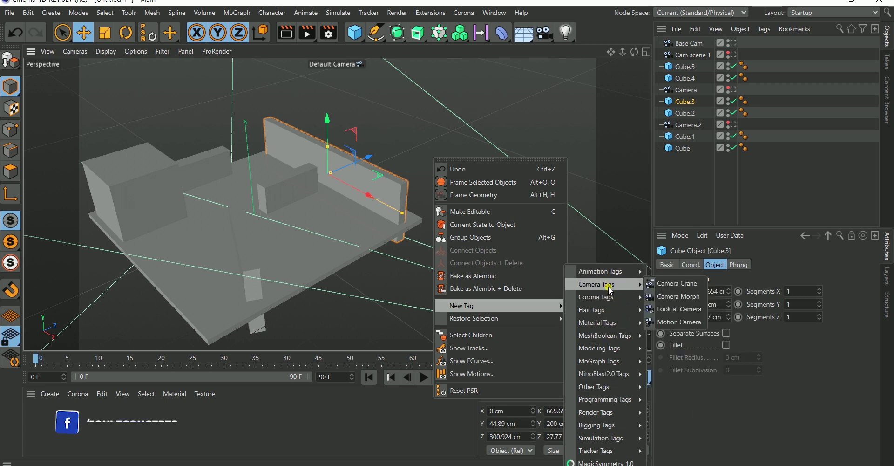
mouse_move(609, 336)
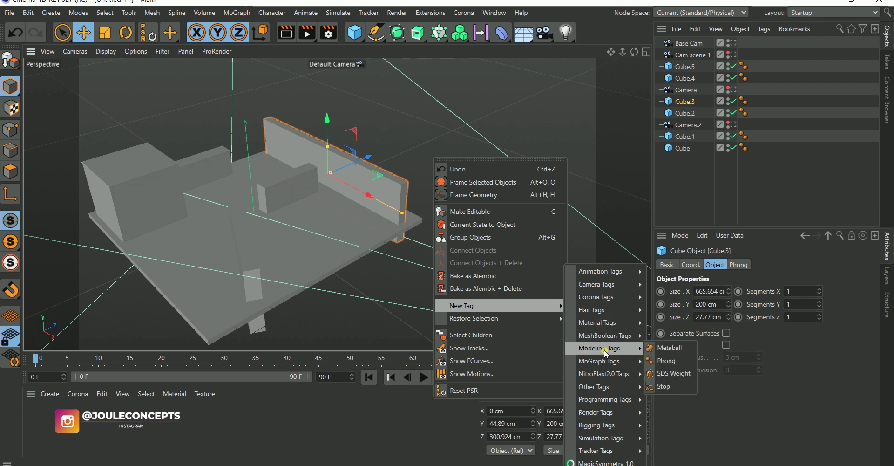
mouse_move(603, 364)
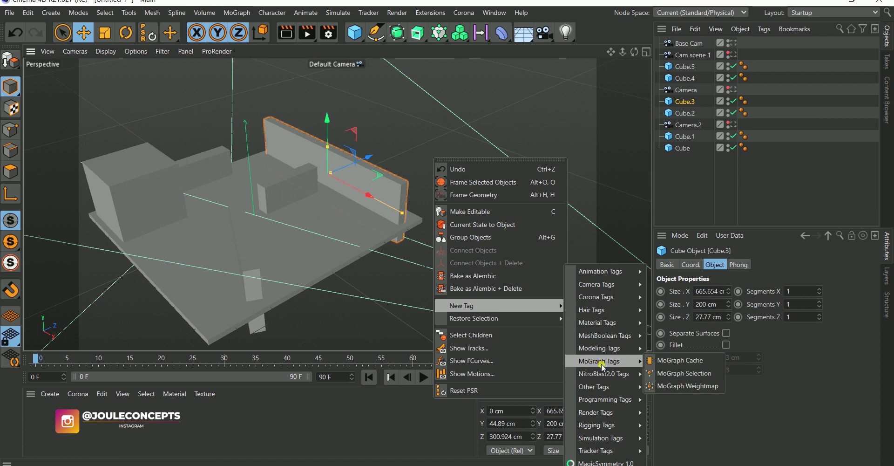
mouse_move(599, 426)
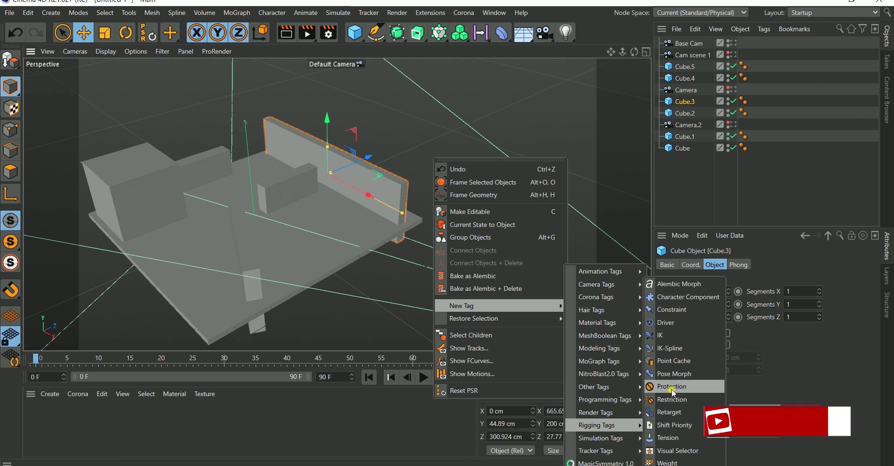
mouse_move(623, 393)
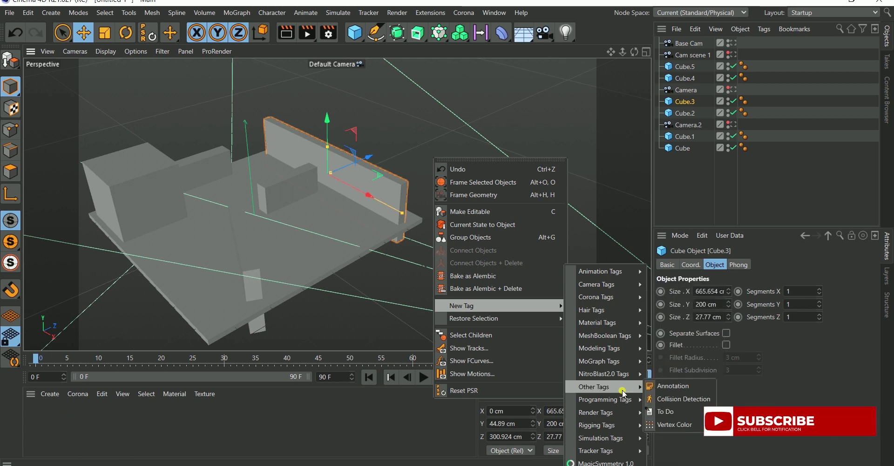
mouse_move(612, 412)
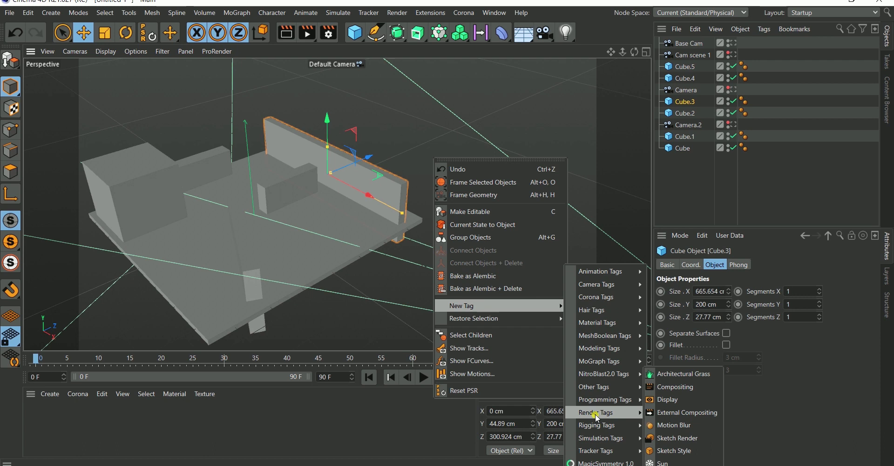
Add a Display tag to Cube.3 with Use for Shading Mode on, set to Hidden Line
left_click(667, 399)
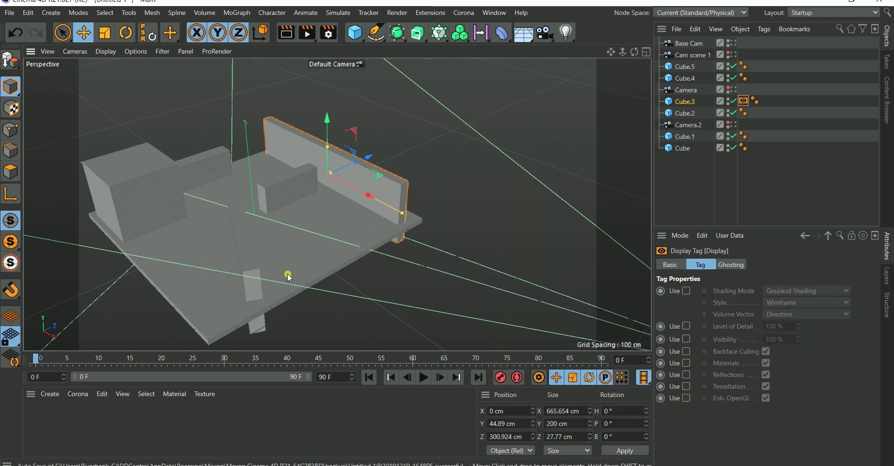
left_click(687, 290)
left_click(801, 291)
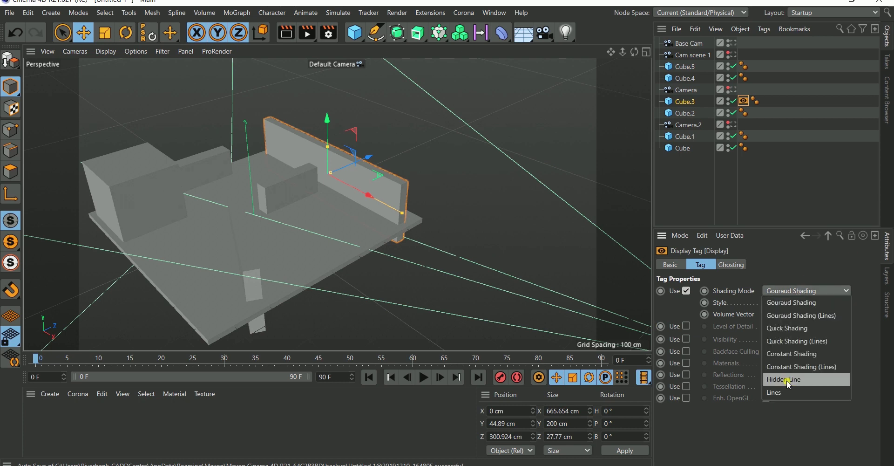
left_click(783, 392)
Deselect the wall and orbit around the scene to inspect the line-drawn back wall
left_click(446, 135)
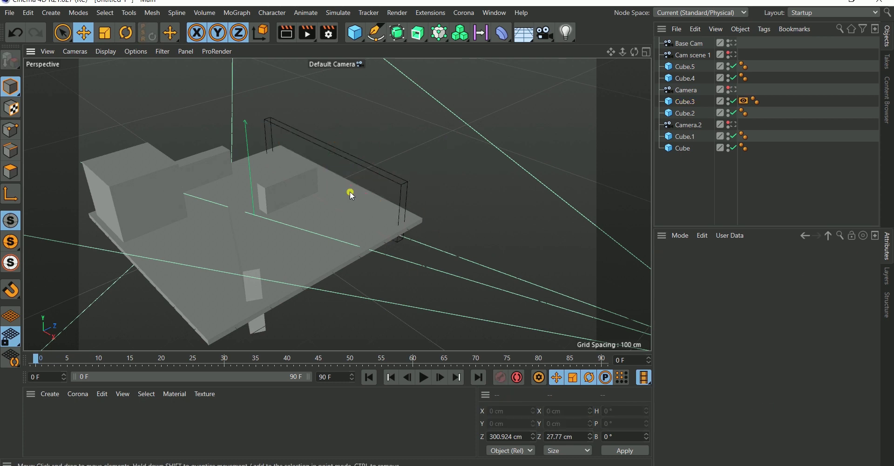
left_click_drag(369, 233, 342, 206, "alt")
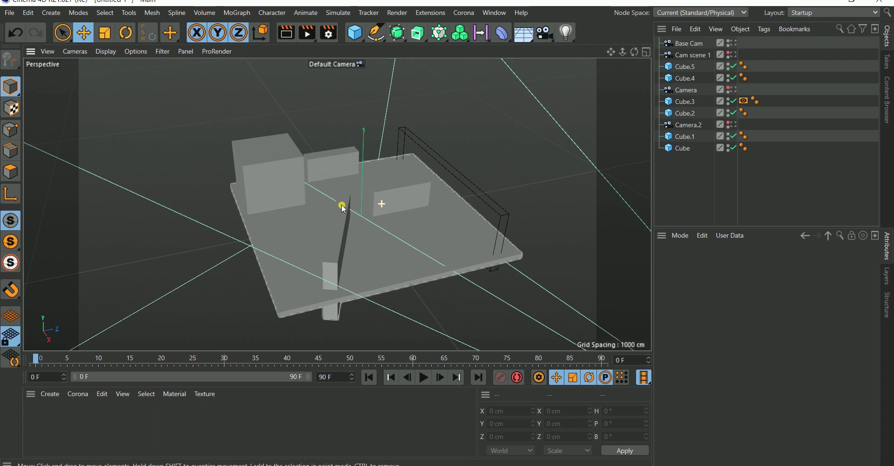
right_click_drag(355, 202, 359, 149, "alt")
scroll(360, 144, "down", 5)
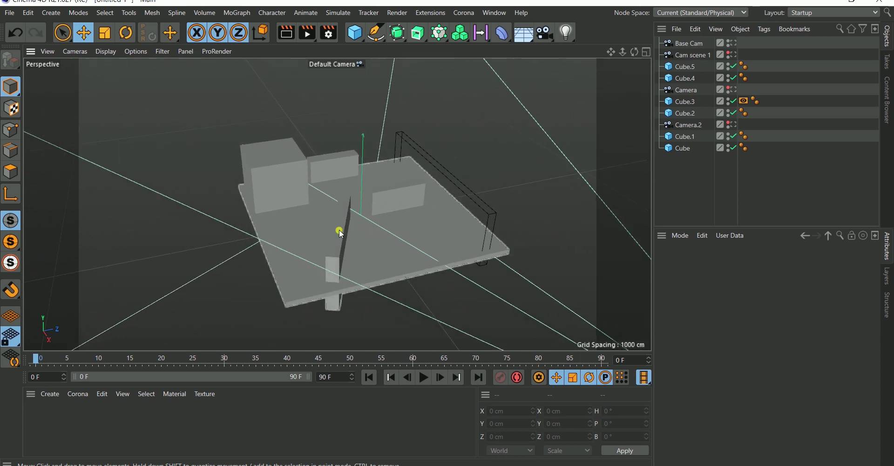
mouse_move(340, 230)
left_mouse_down("alt")
mouse_move(349, 185)
mouse_move(343, 221)
left_mouse_up("alt")
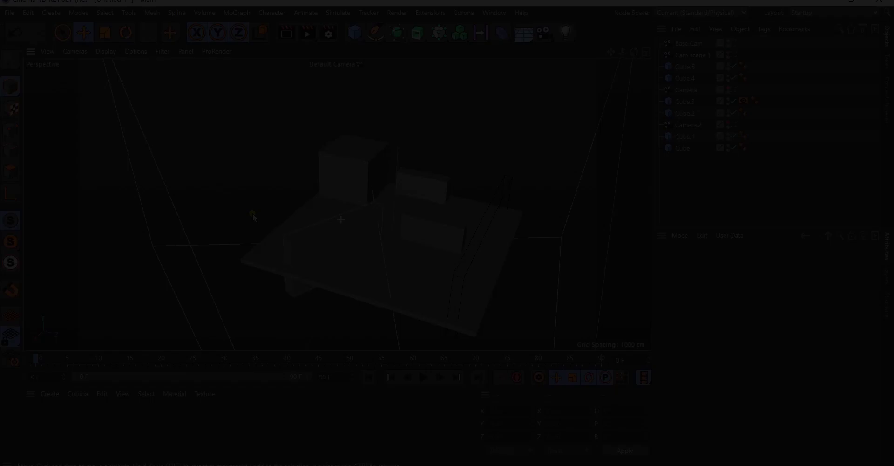